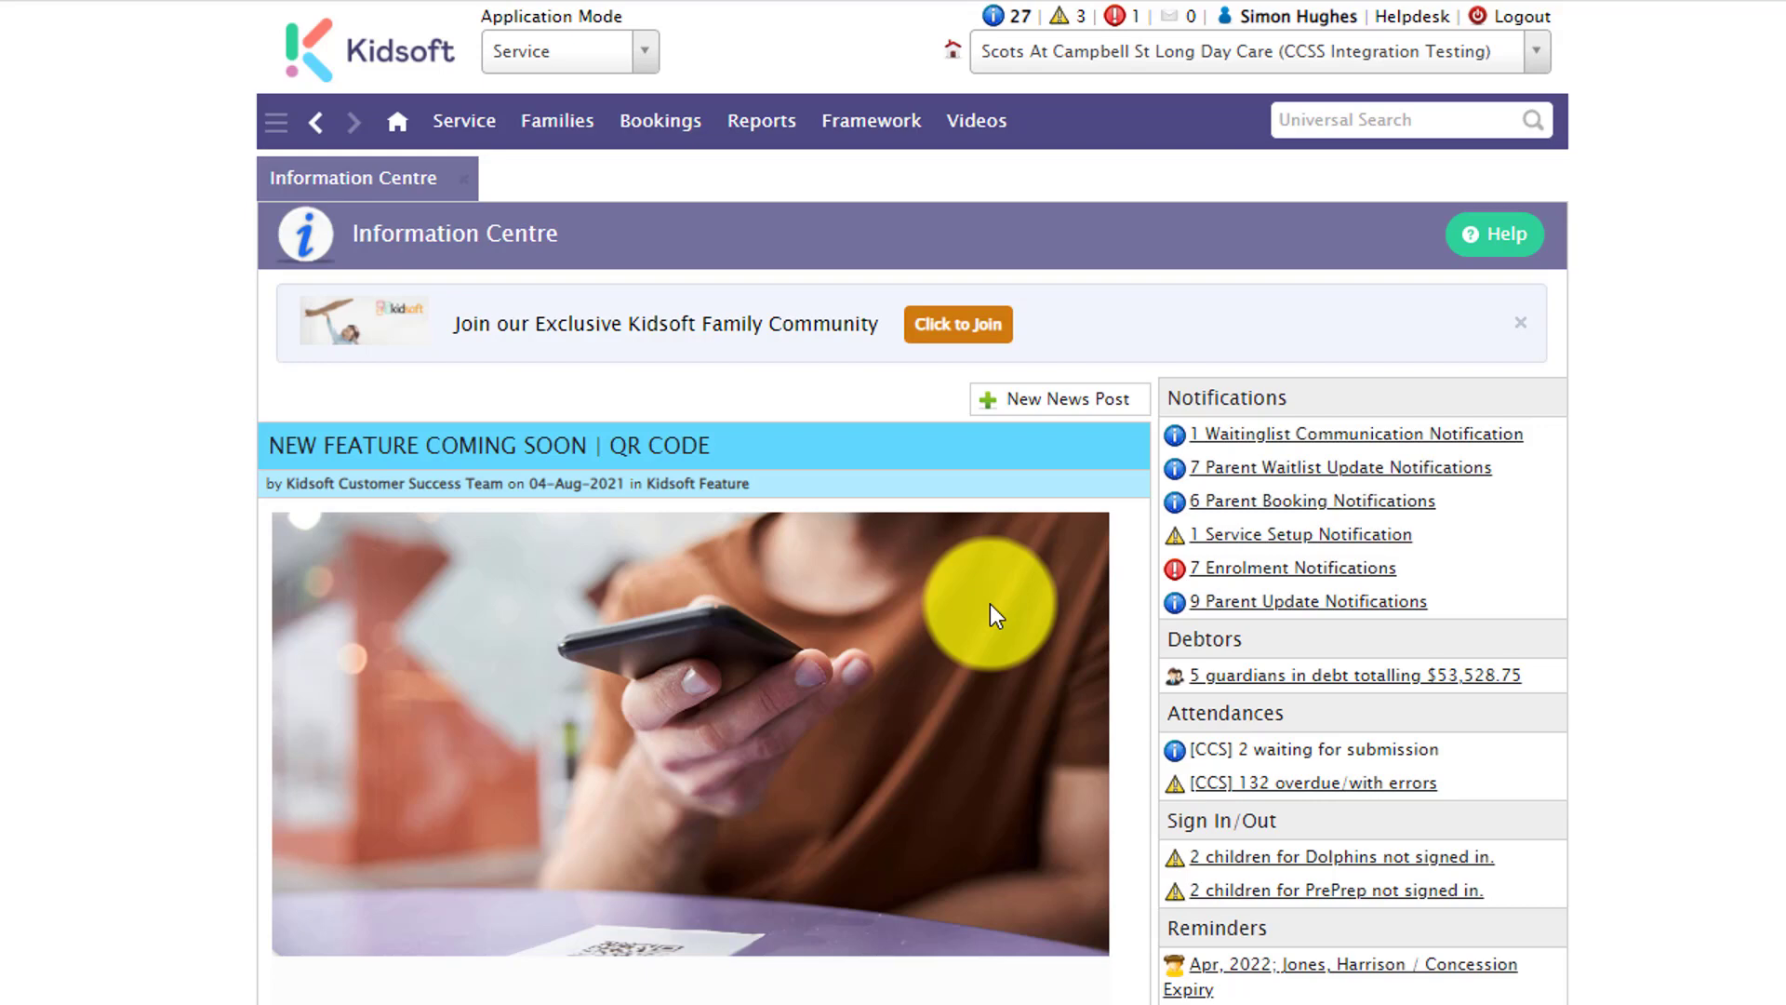
Step: Go to the service's re-enrolment offers and start importing the offer whose form was submitted
left_click(479, 134)
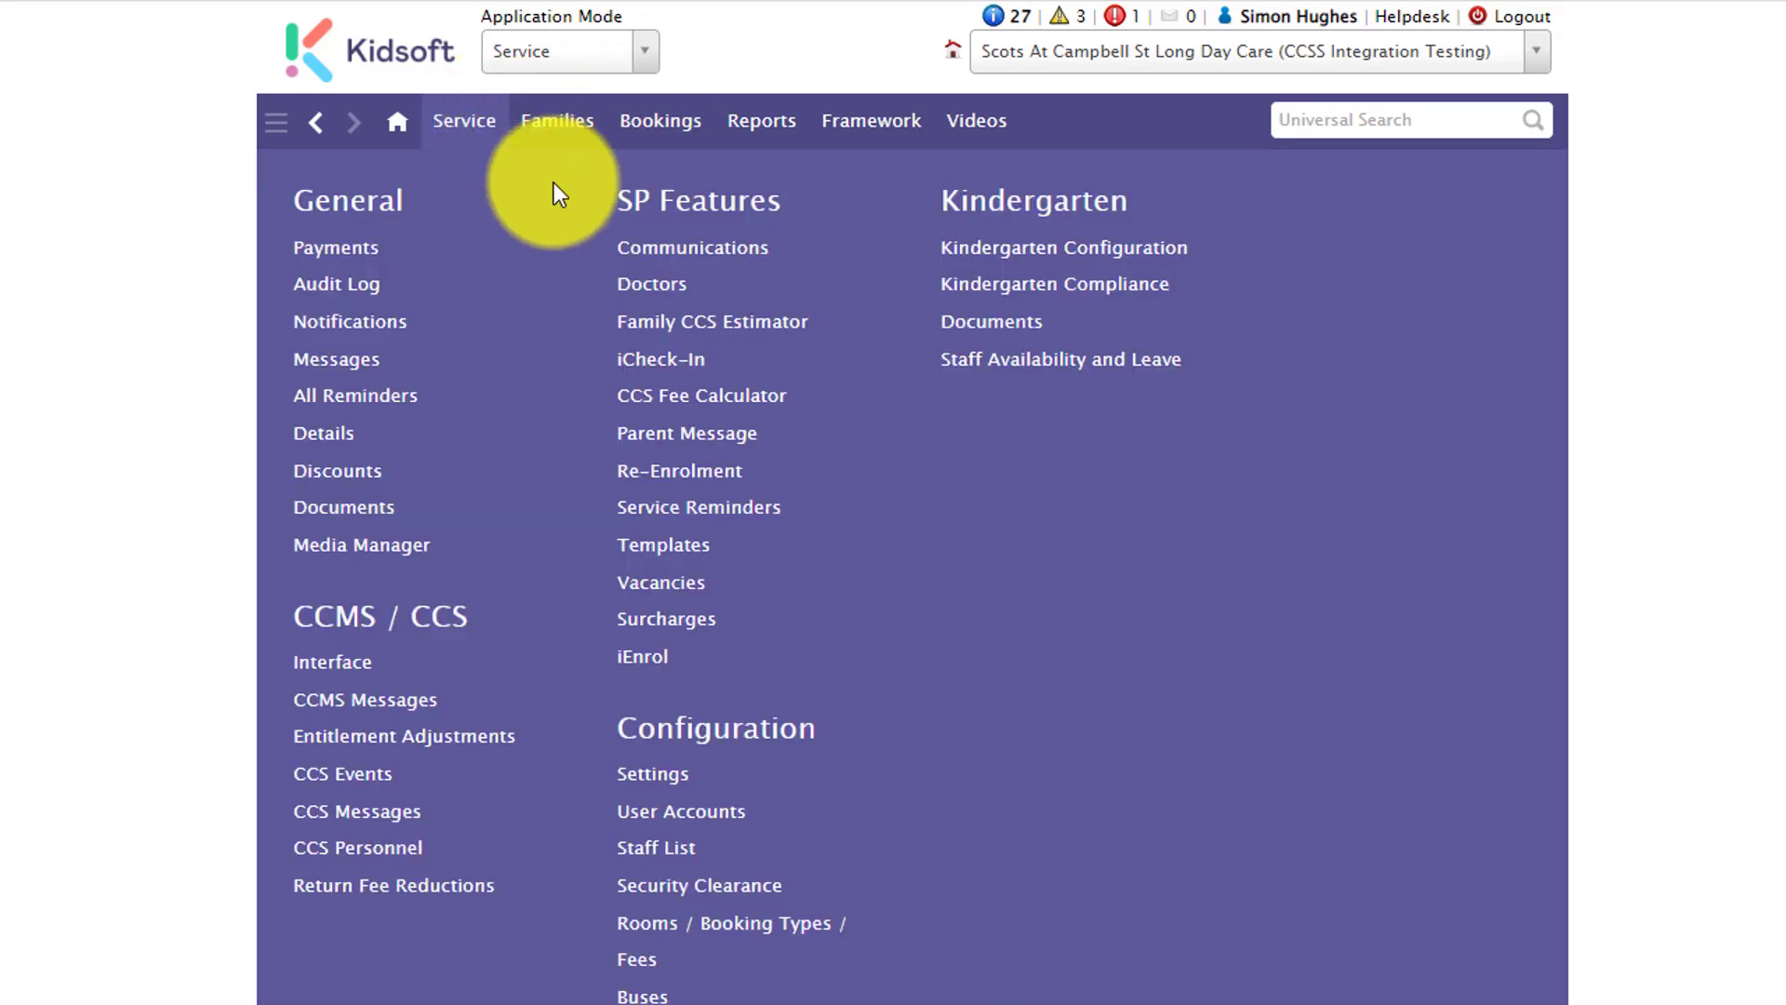
left_click(693, 472)
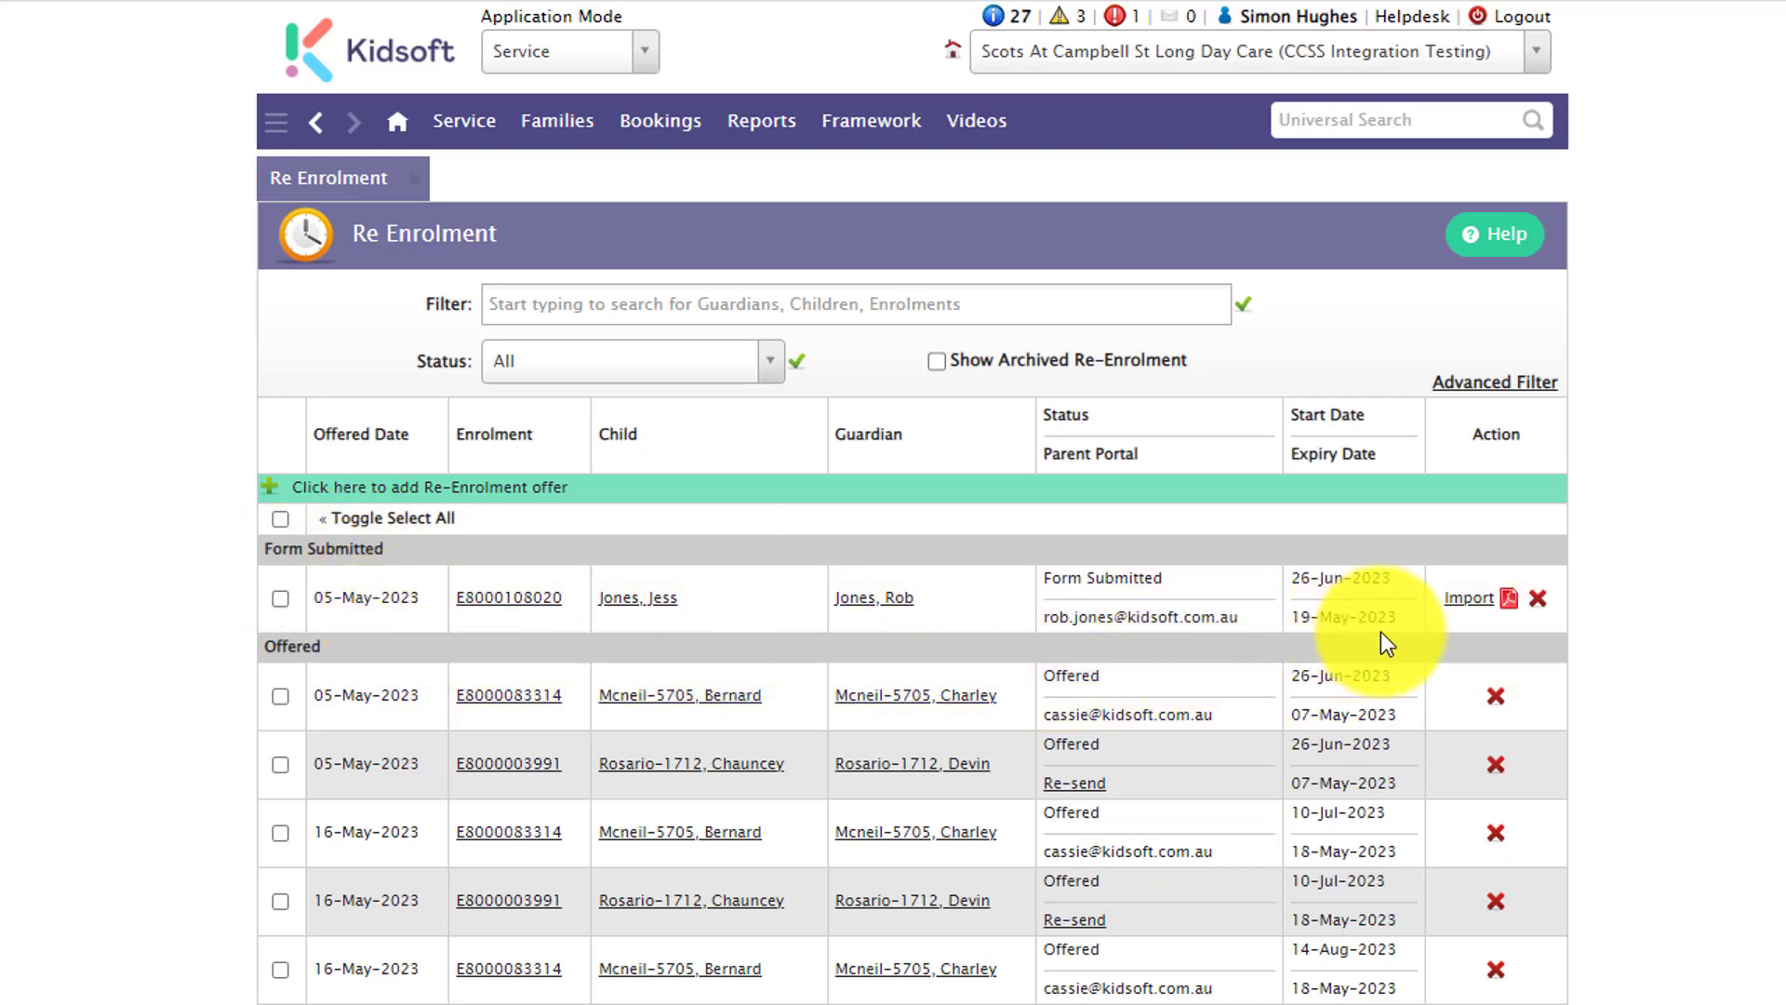
left_click(1470, 600)
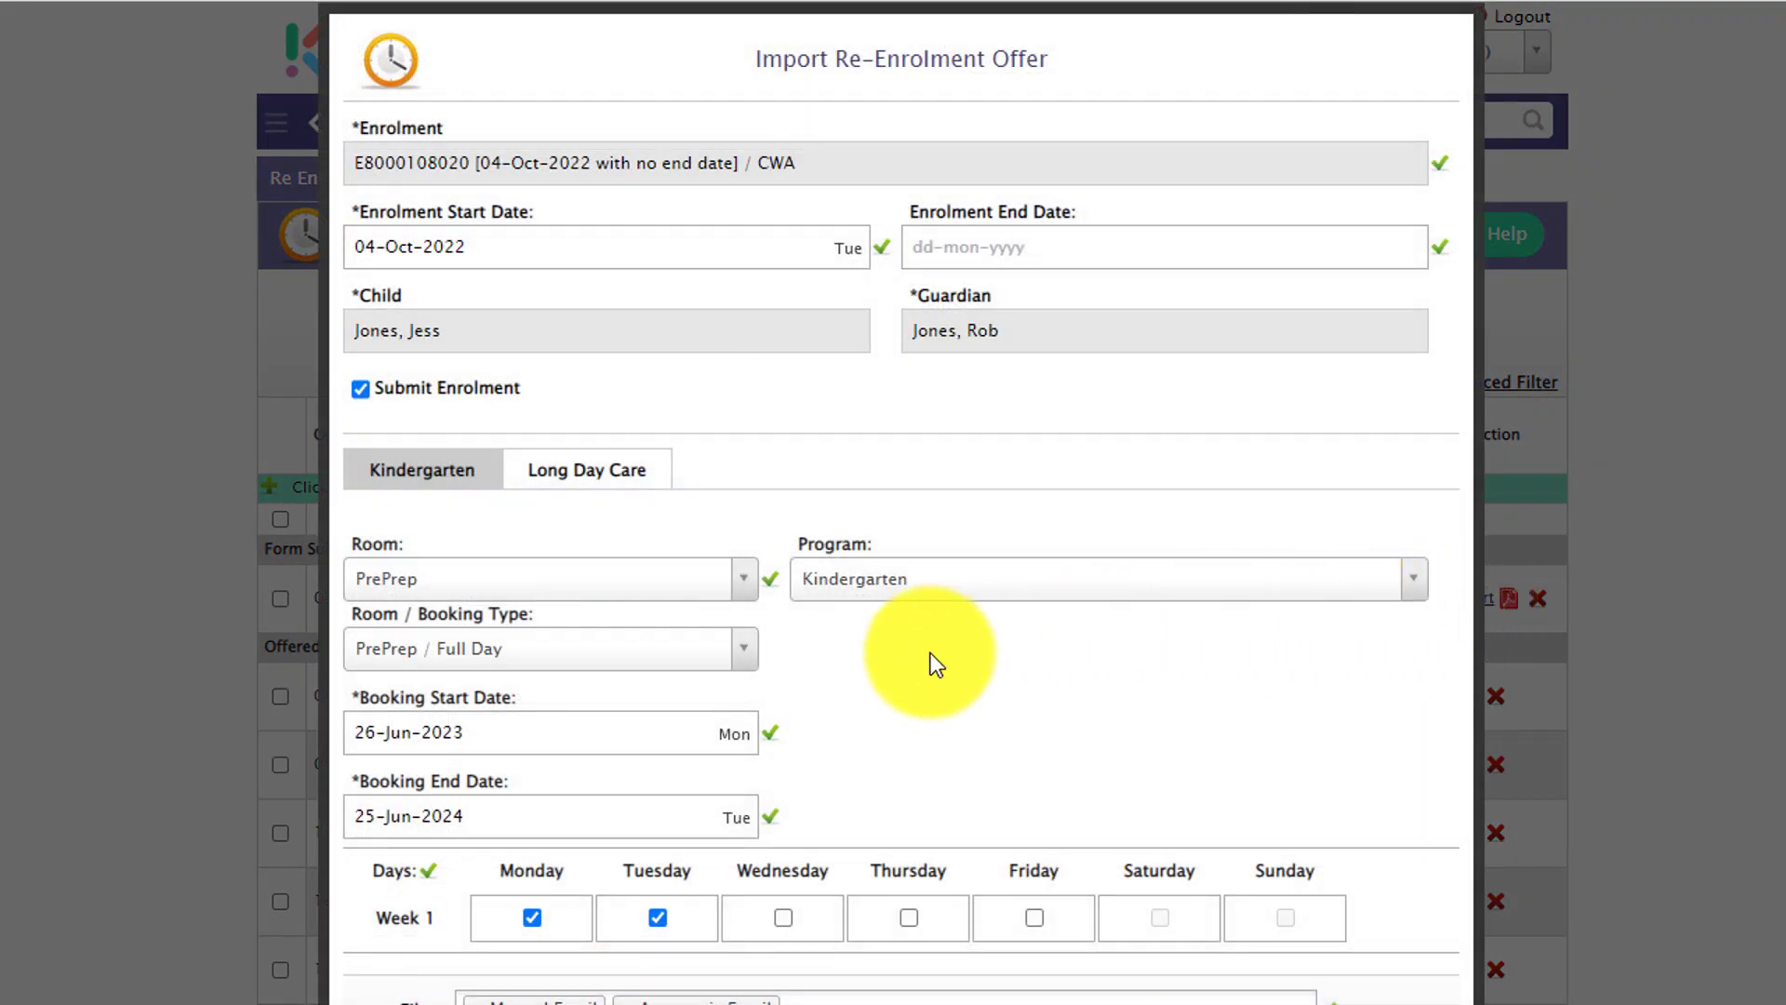
Step: Set the Kindergarten booking's room to Dolphins and its booking type to Dolphins / Full Day
left_click(526, 591)
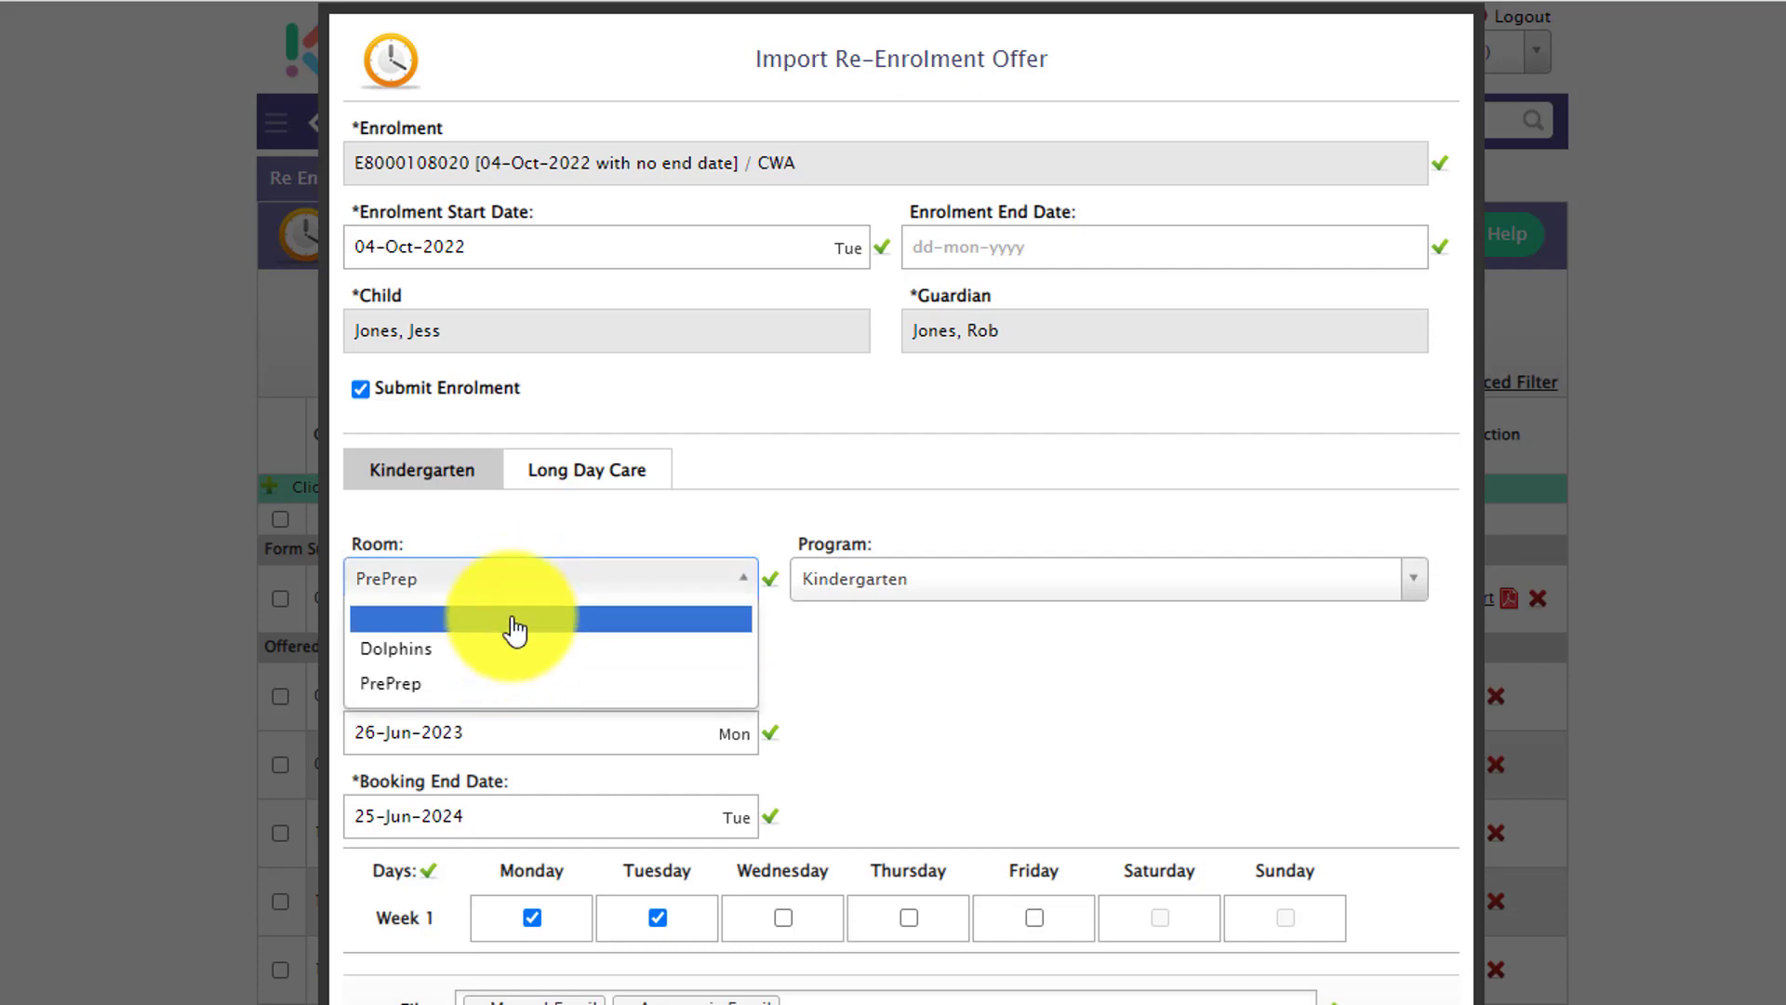
left_click(526, 651)
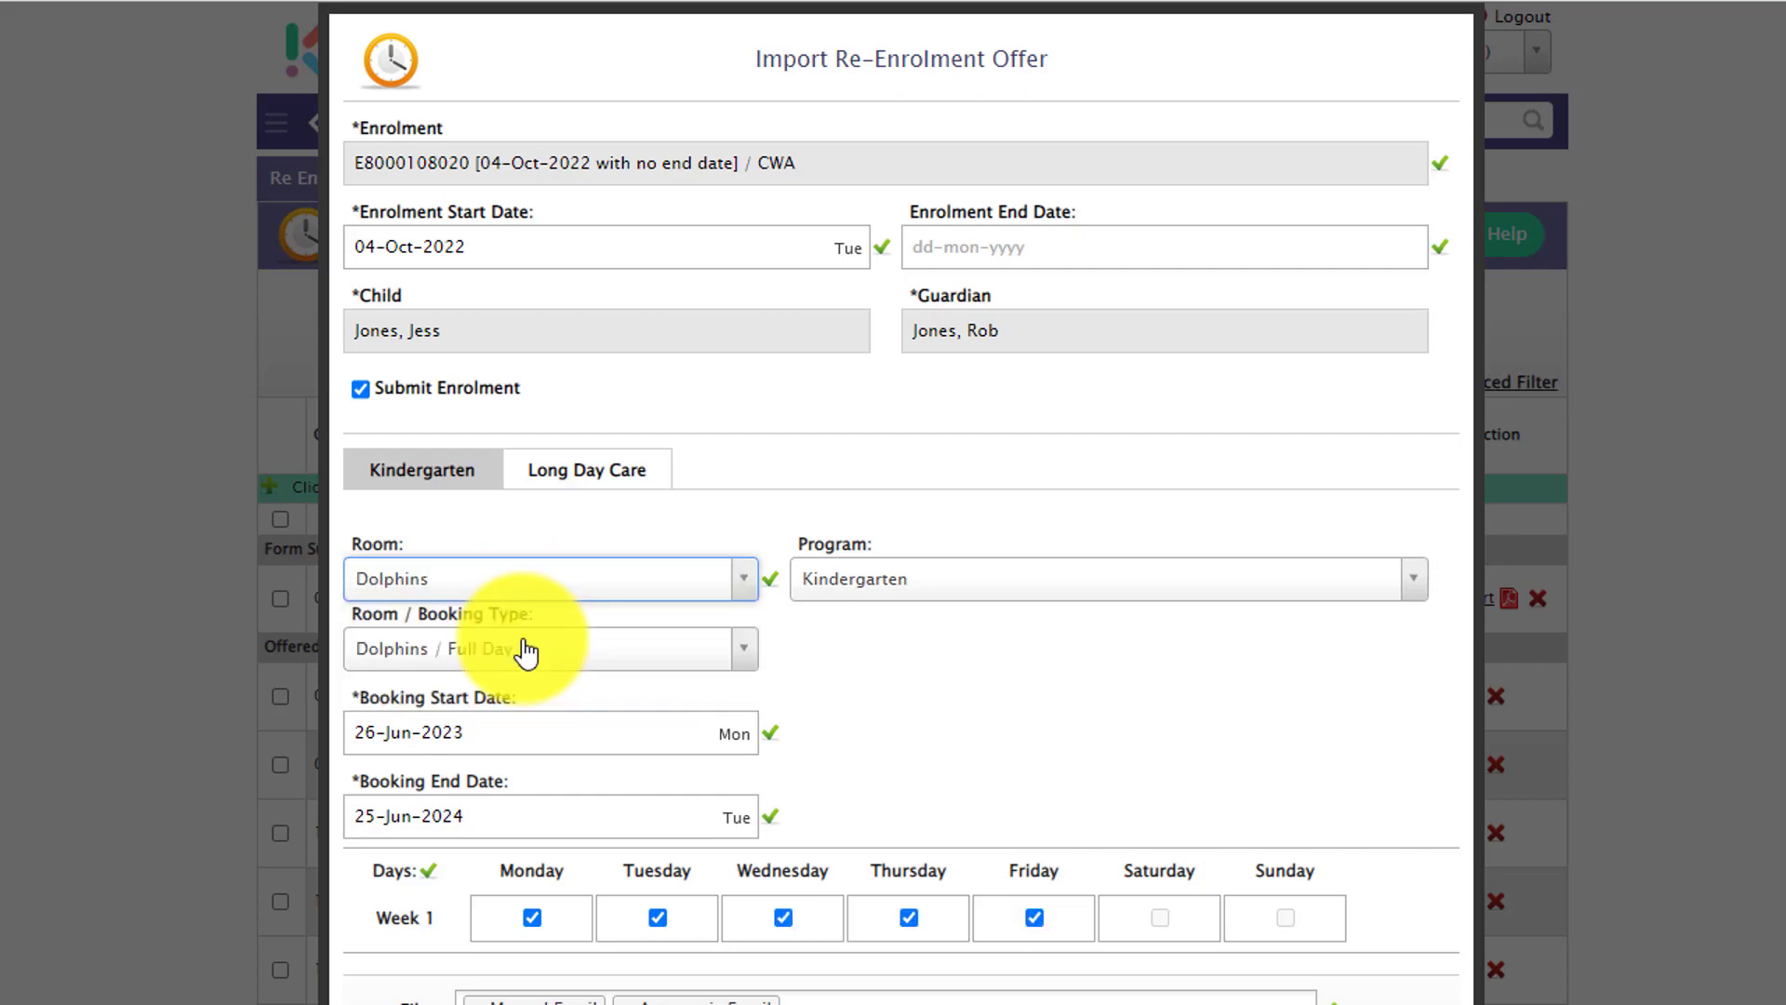
left_click(524, 651)
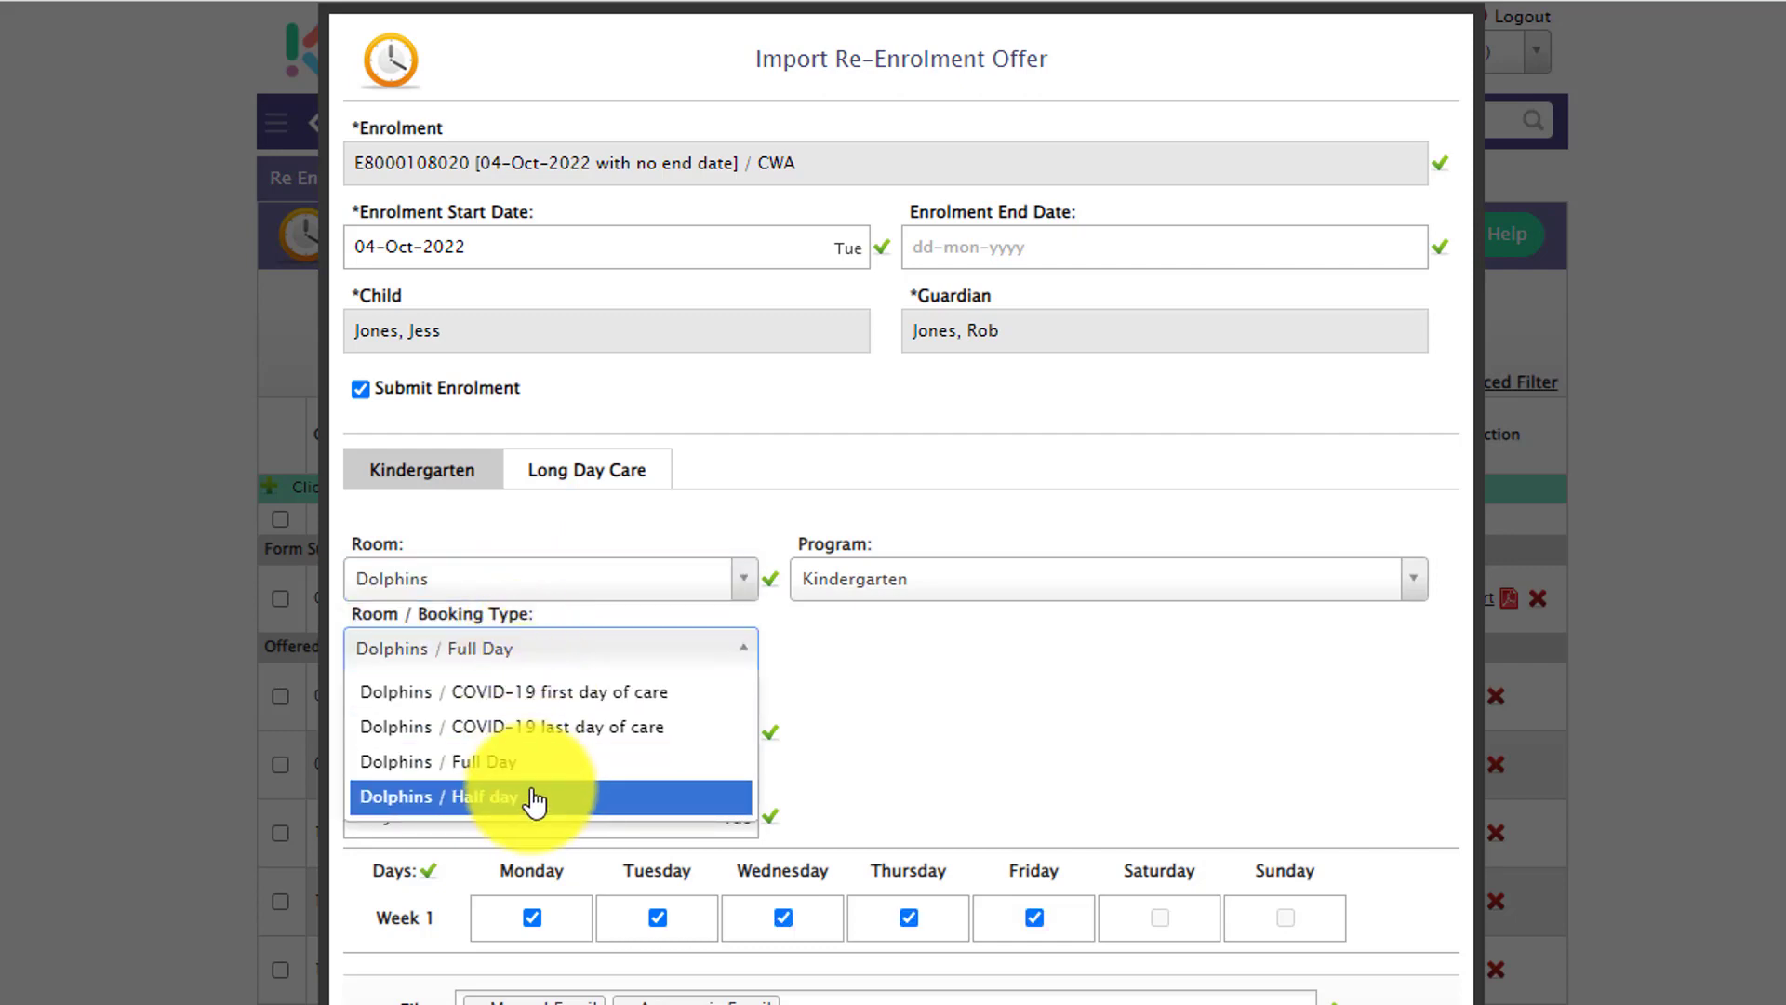
left_click(549, 765)
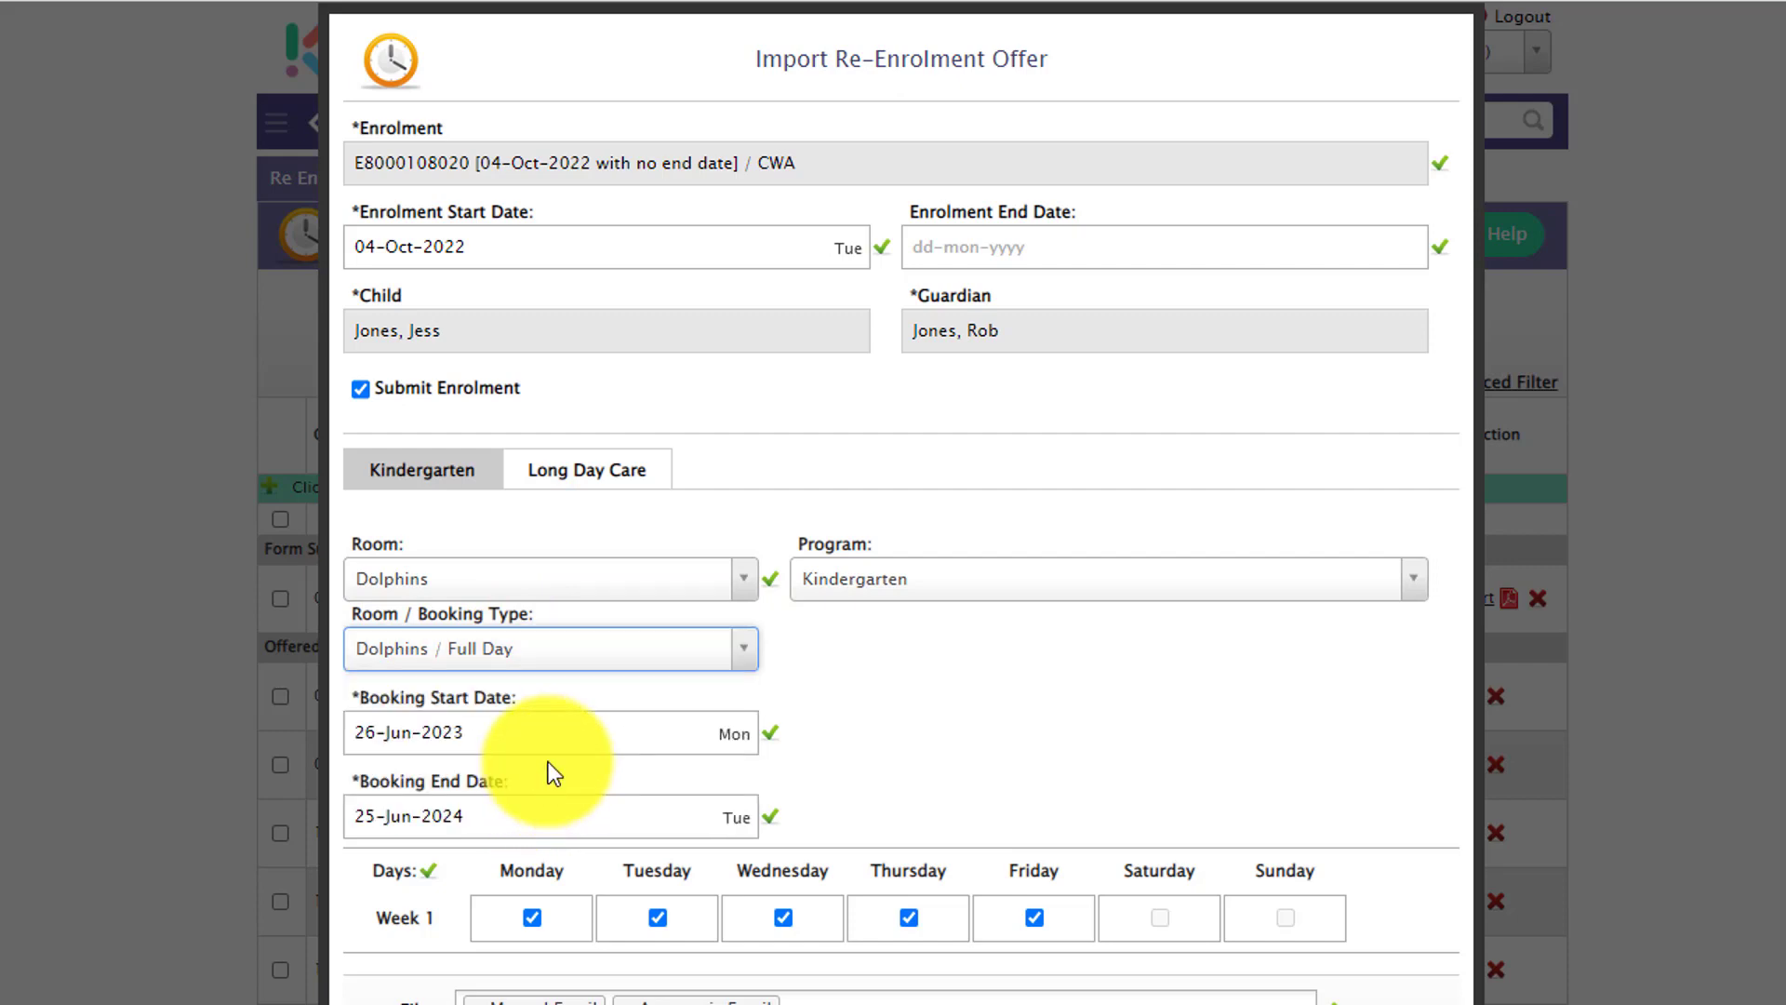
Step: Set the Kindergarten booking's room to PrePrep and check the calendar for its booking end date
left_click(500, 584)
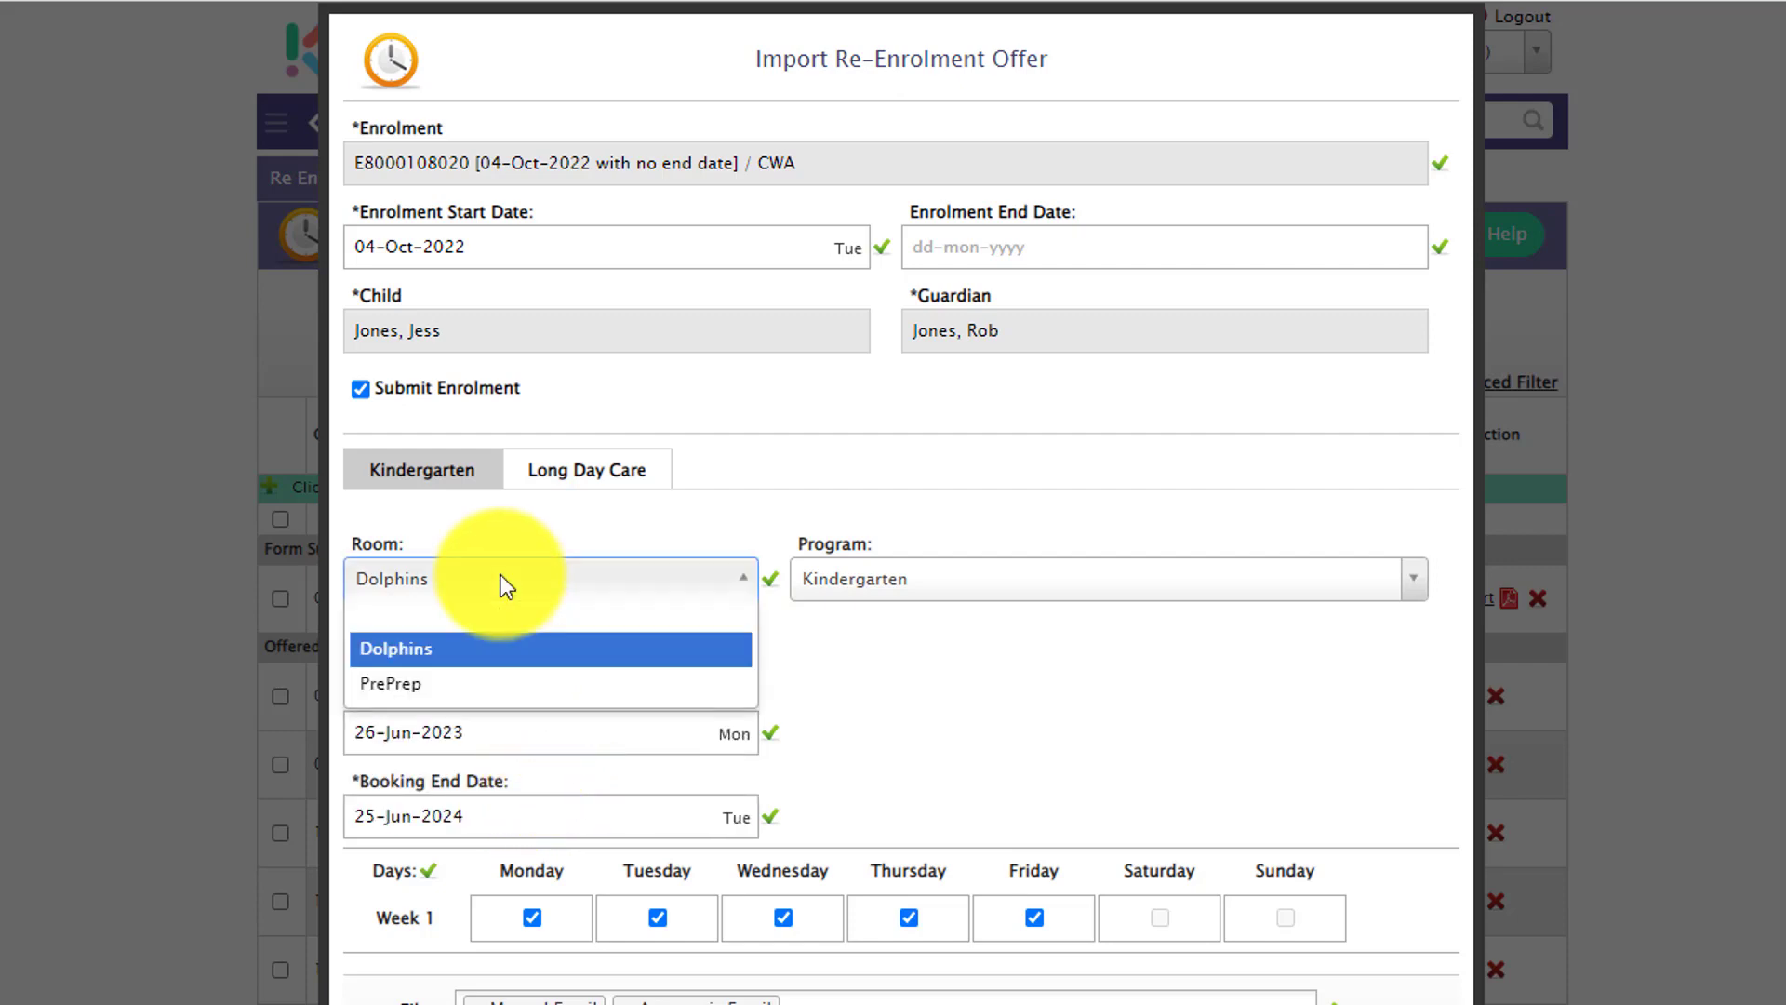
left_click(444, 685)
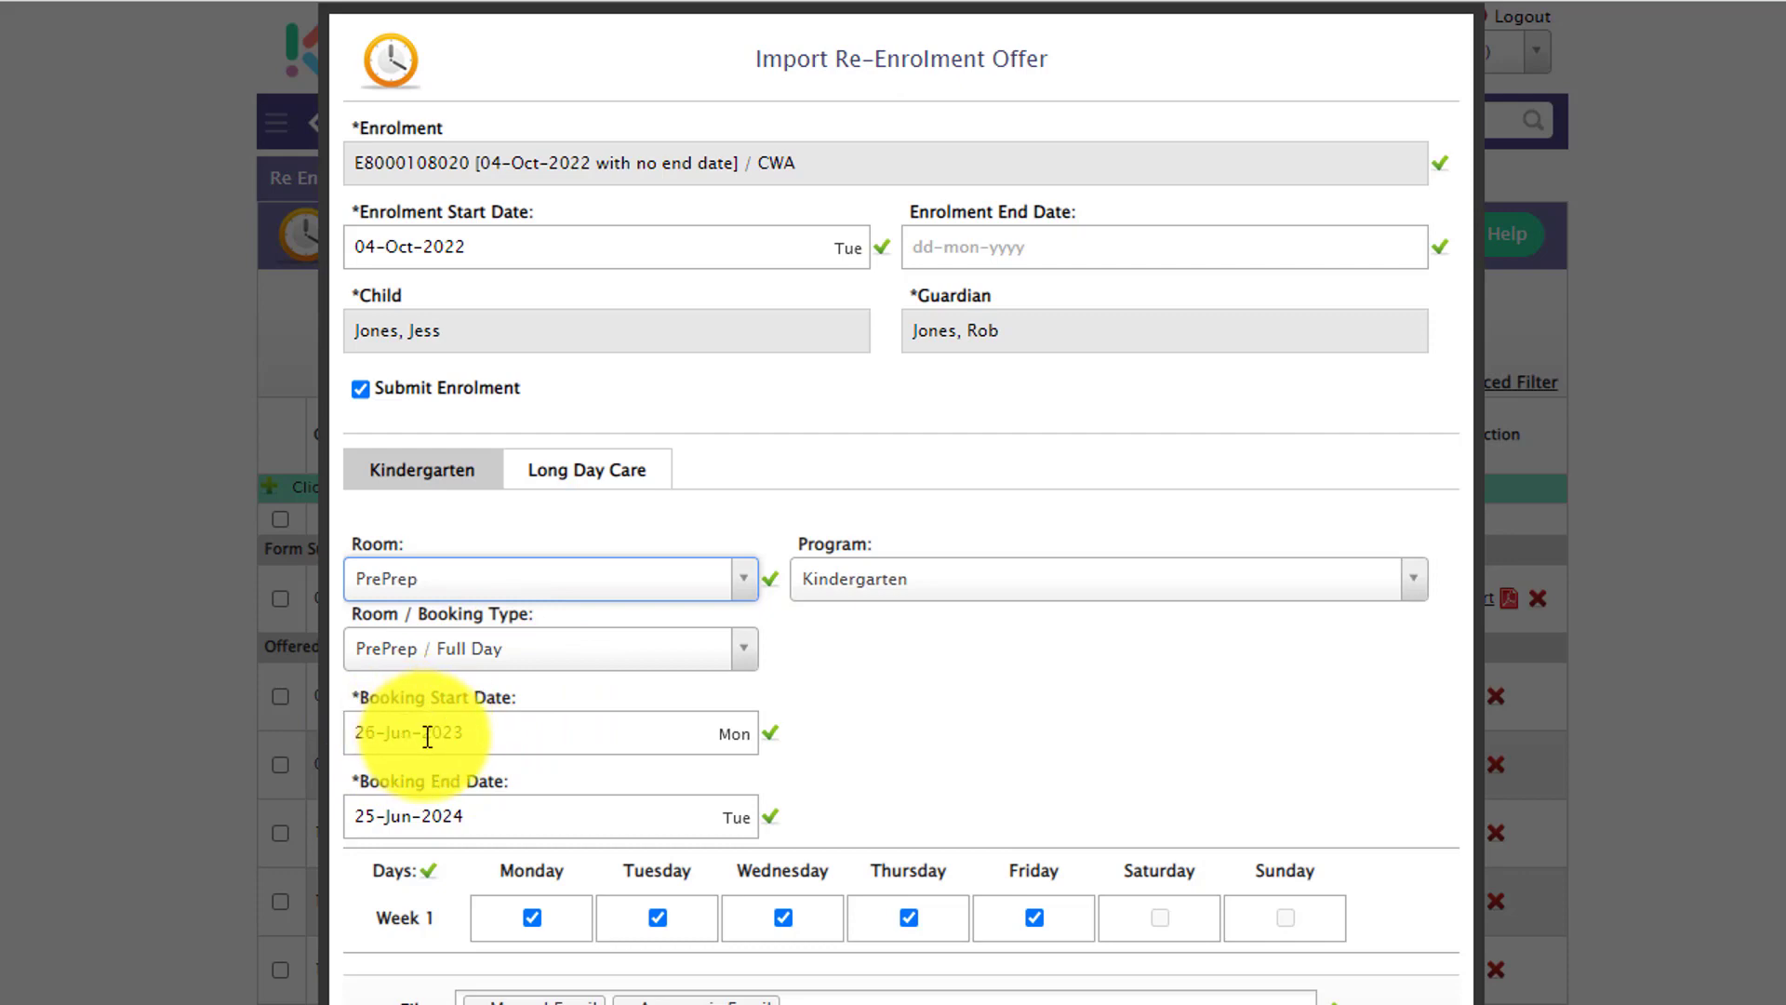
left_click(507, 816)
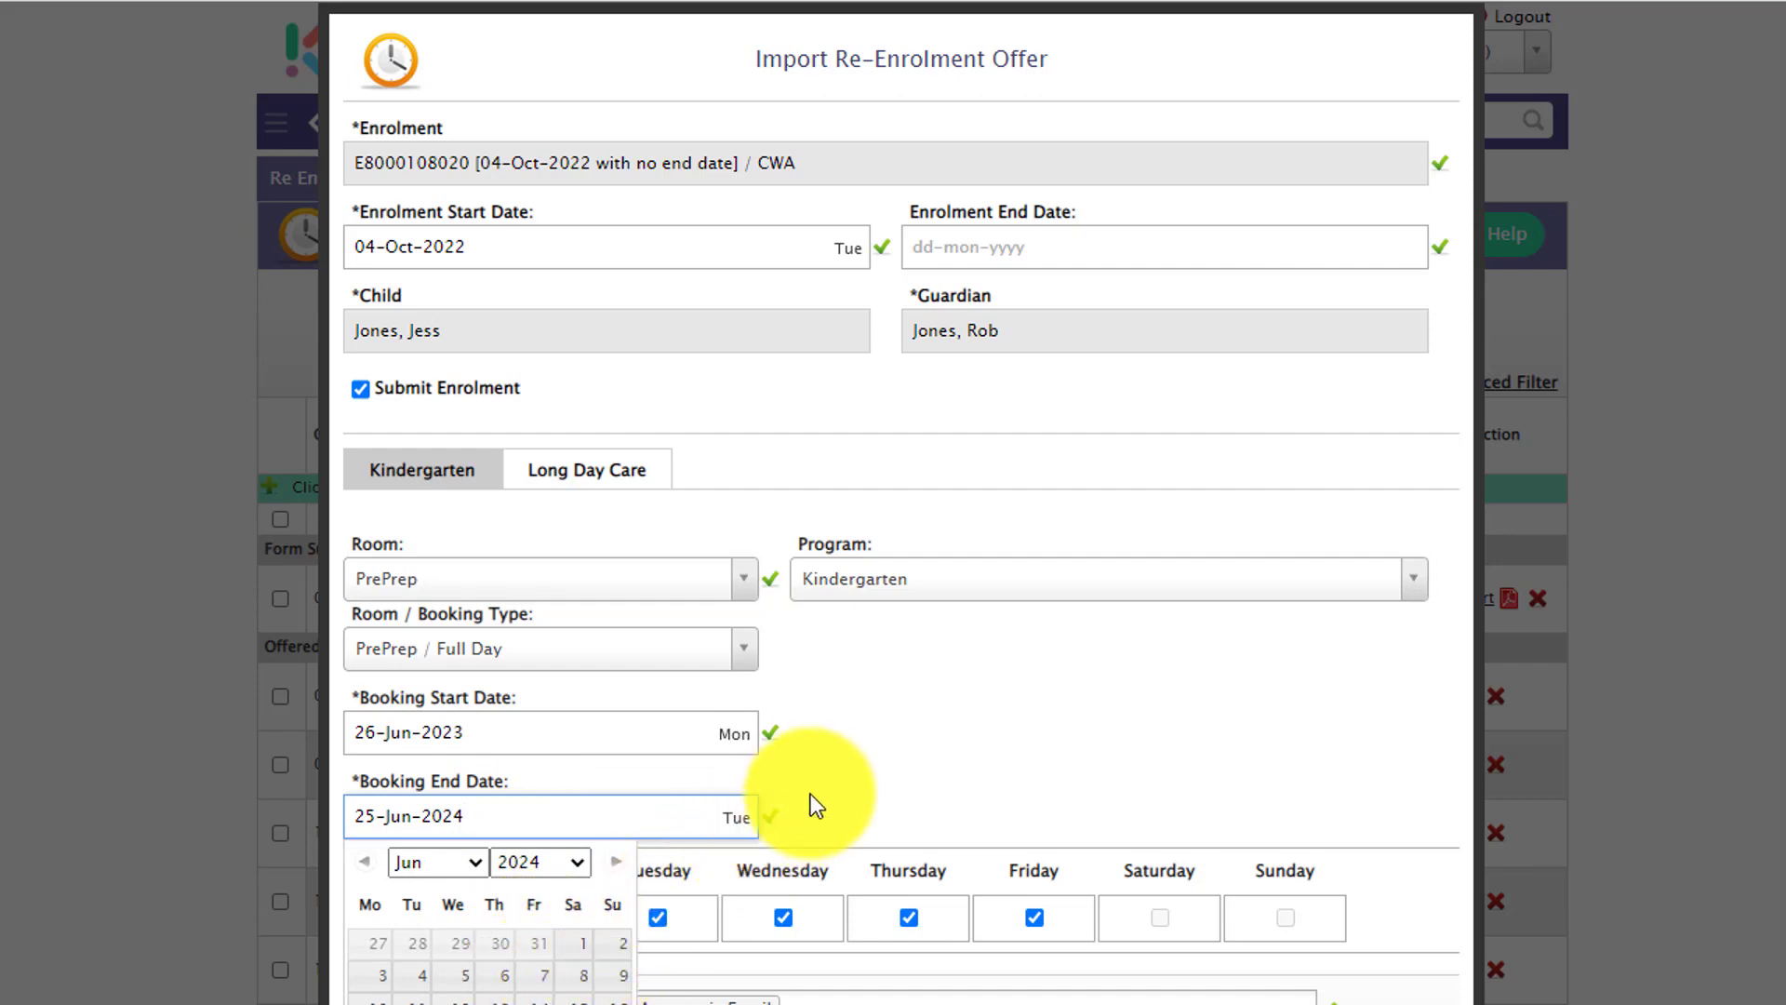
left_click(830, 774)
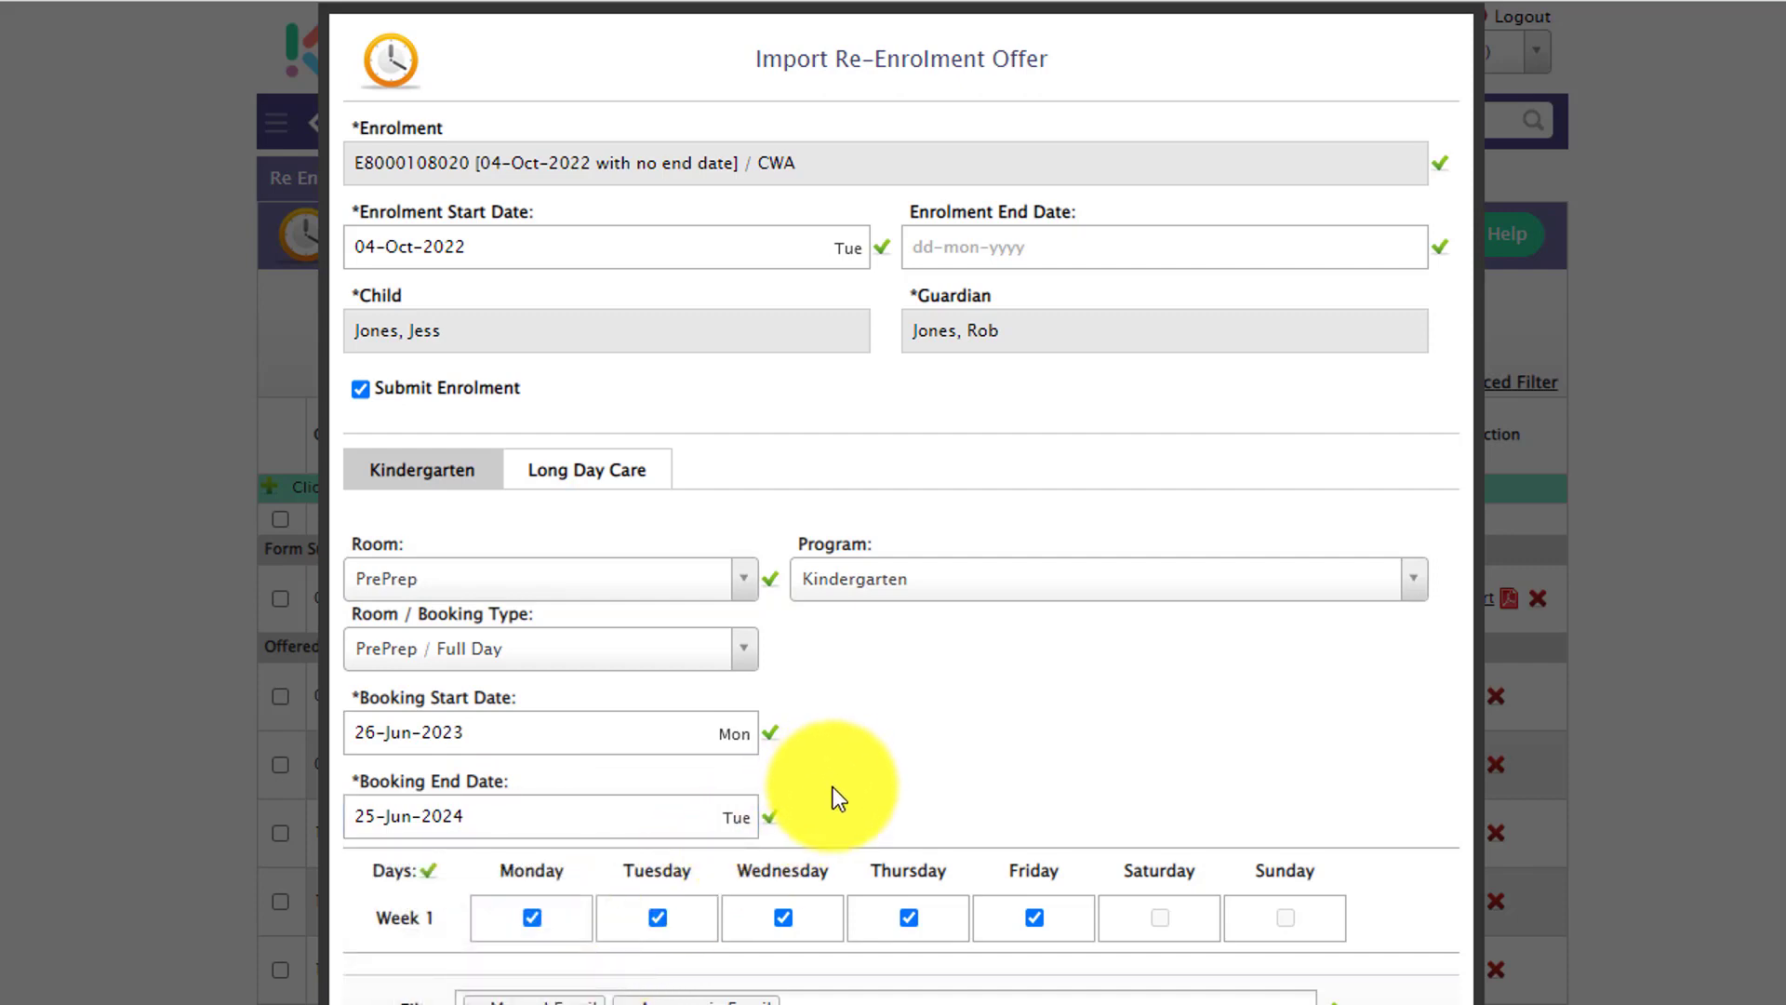
Step: Adjust the Week 1 booking days to Monday through Thursday with Friday cleared, and leave the import form
left_click(783, 919)
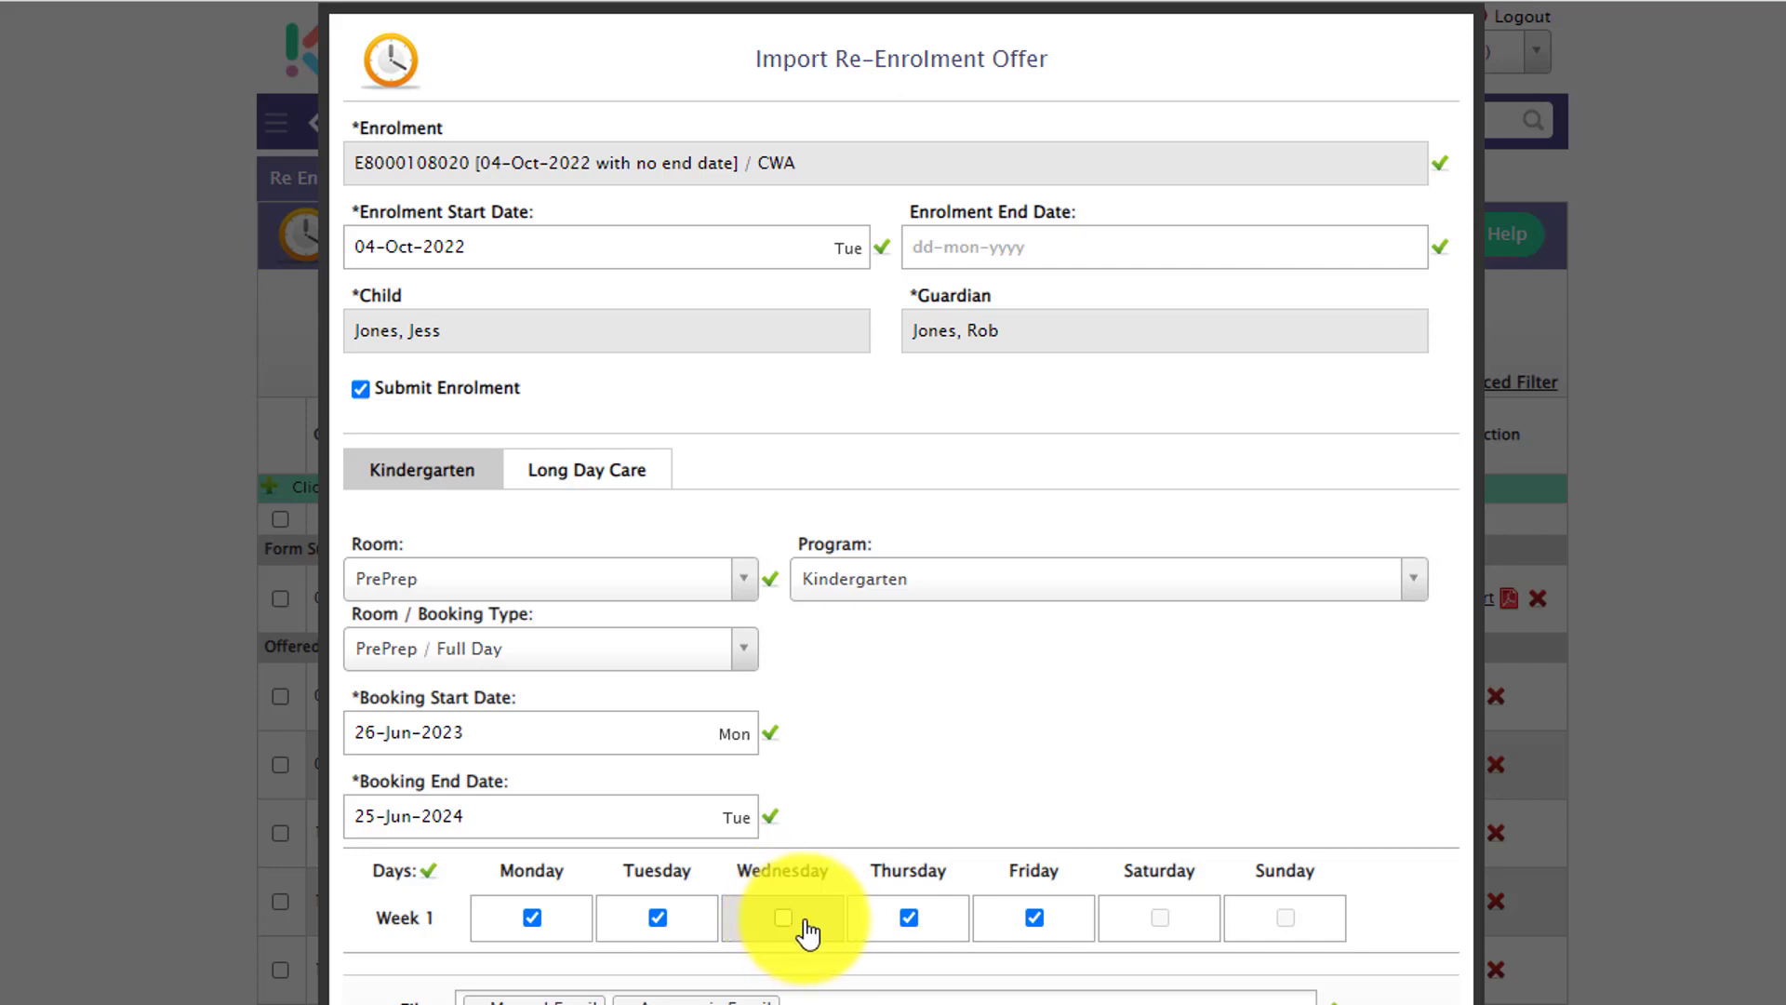
left_click(885, 925)
left_click(1036, 925)
left_click(901, 930)
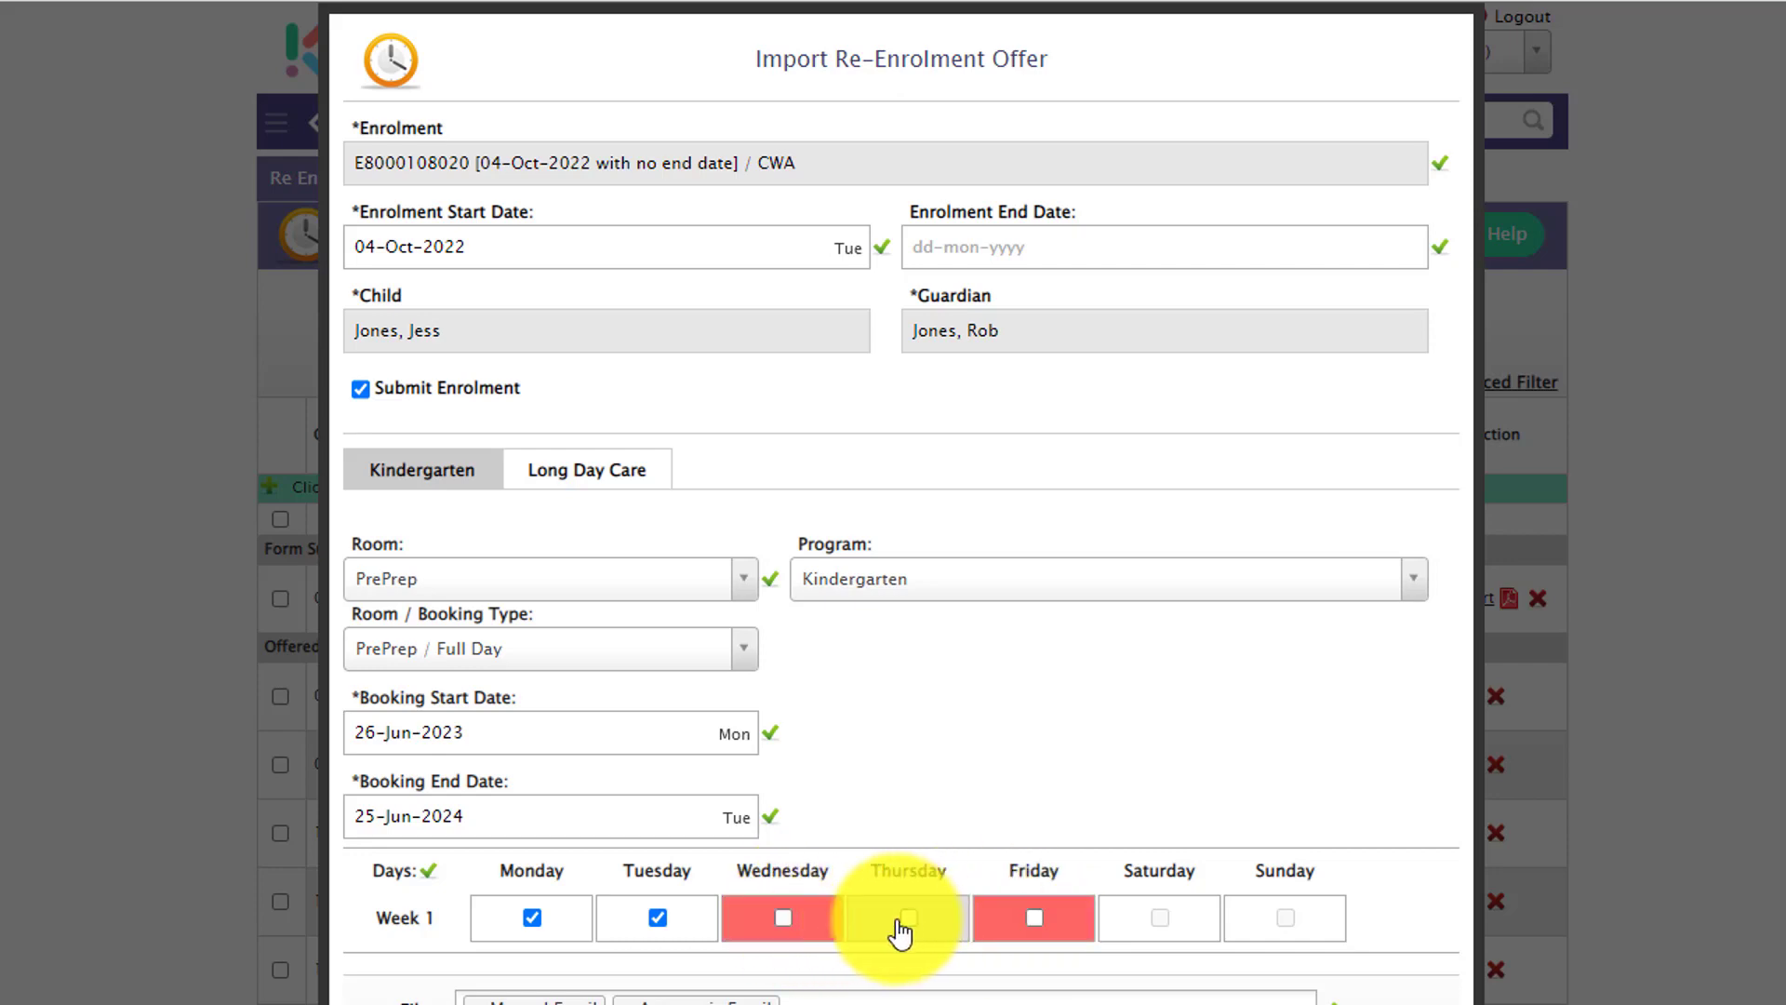
left_click(784, 921)
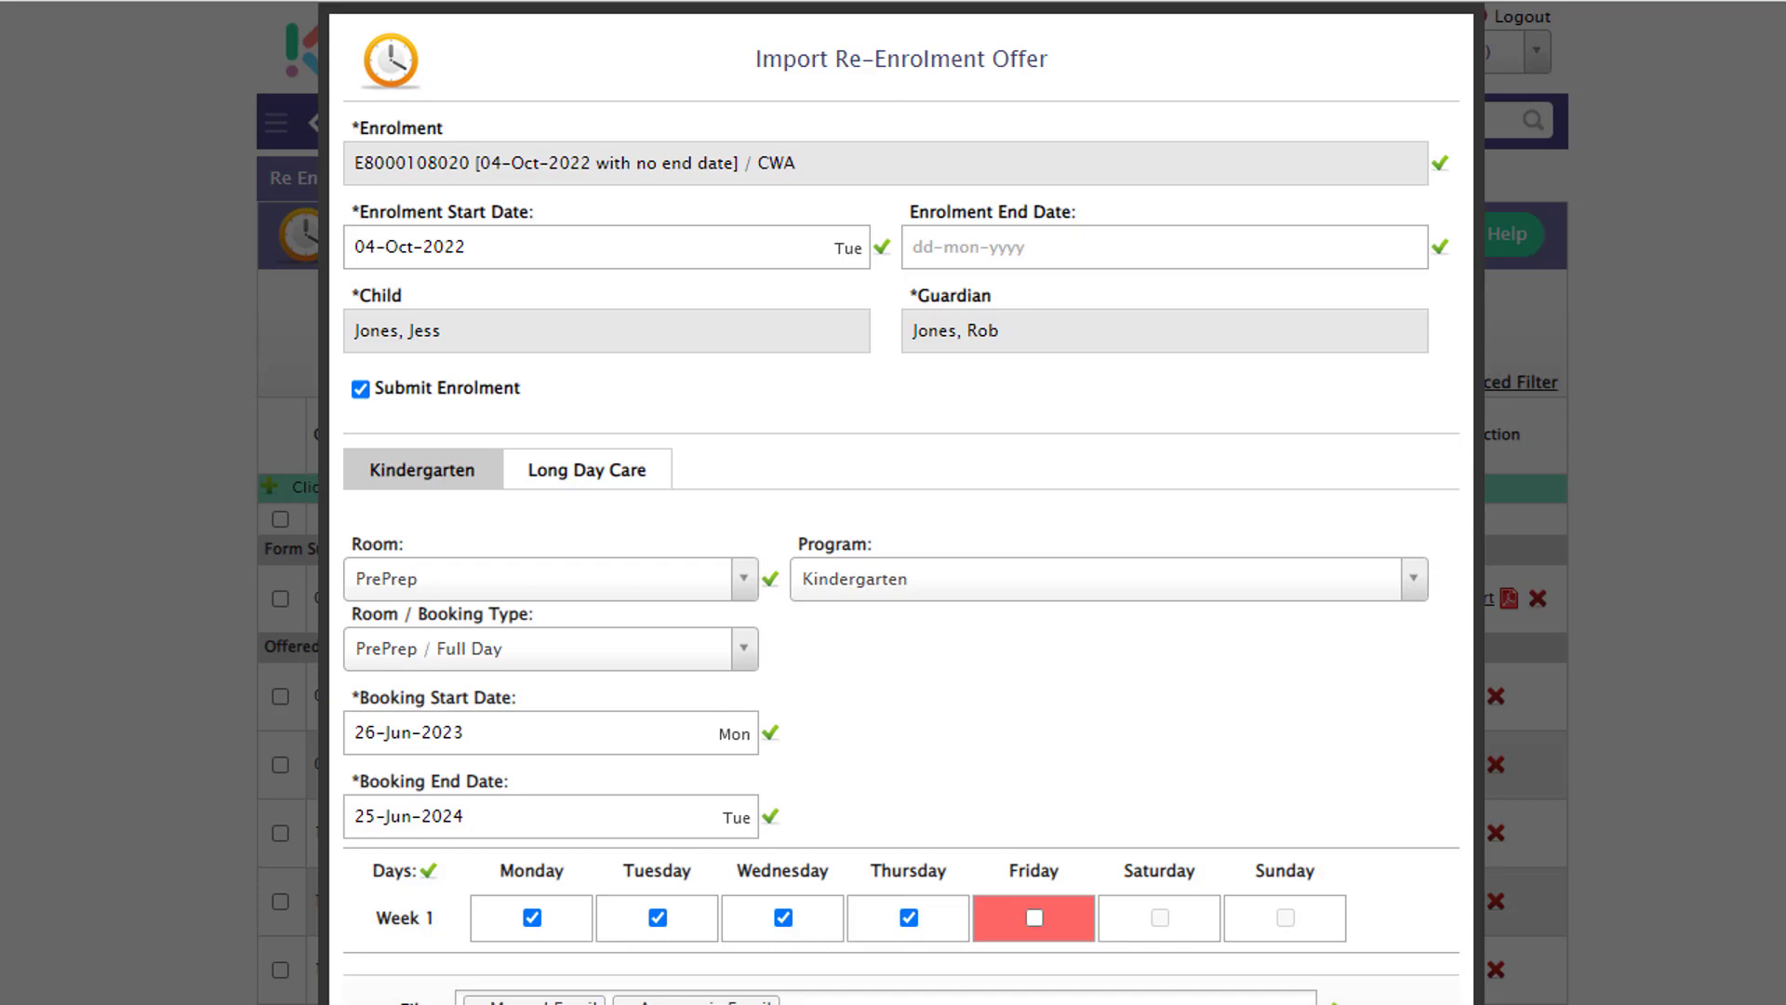
left_click(809, 1003)
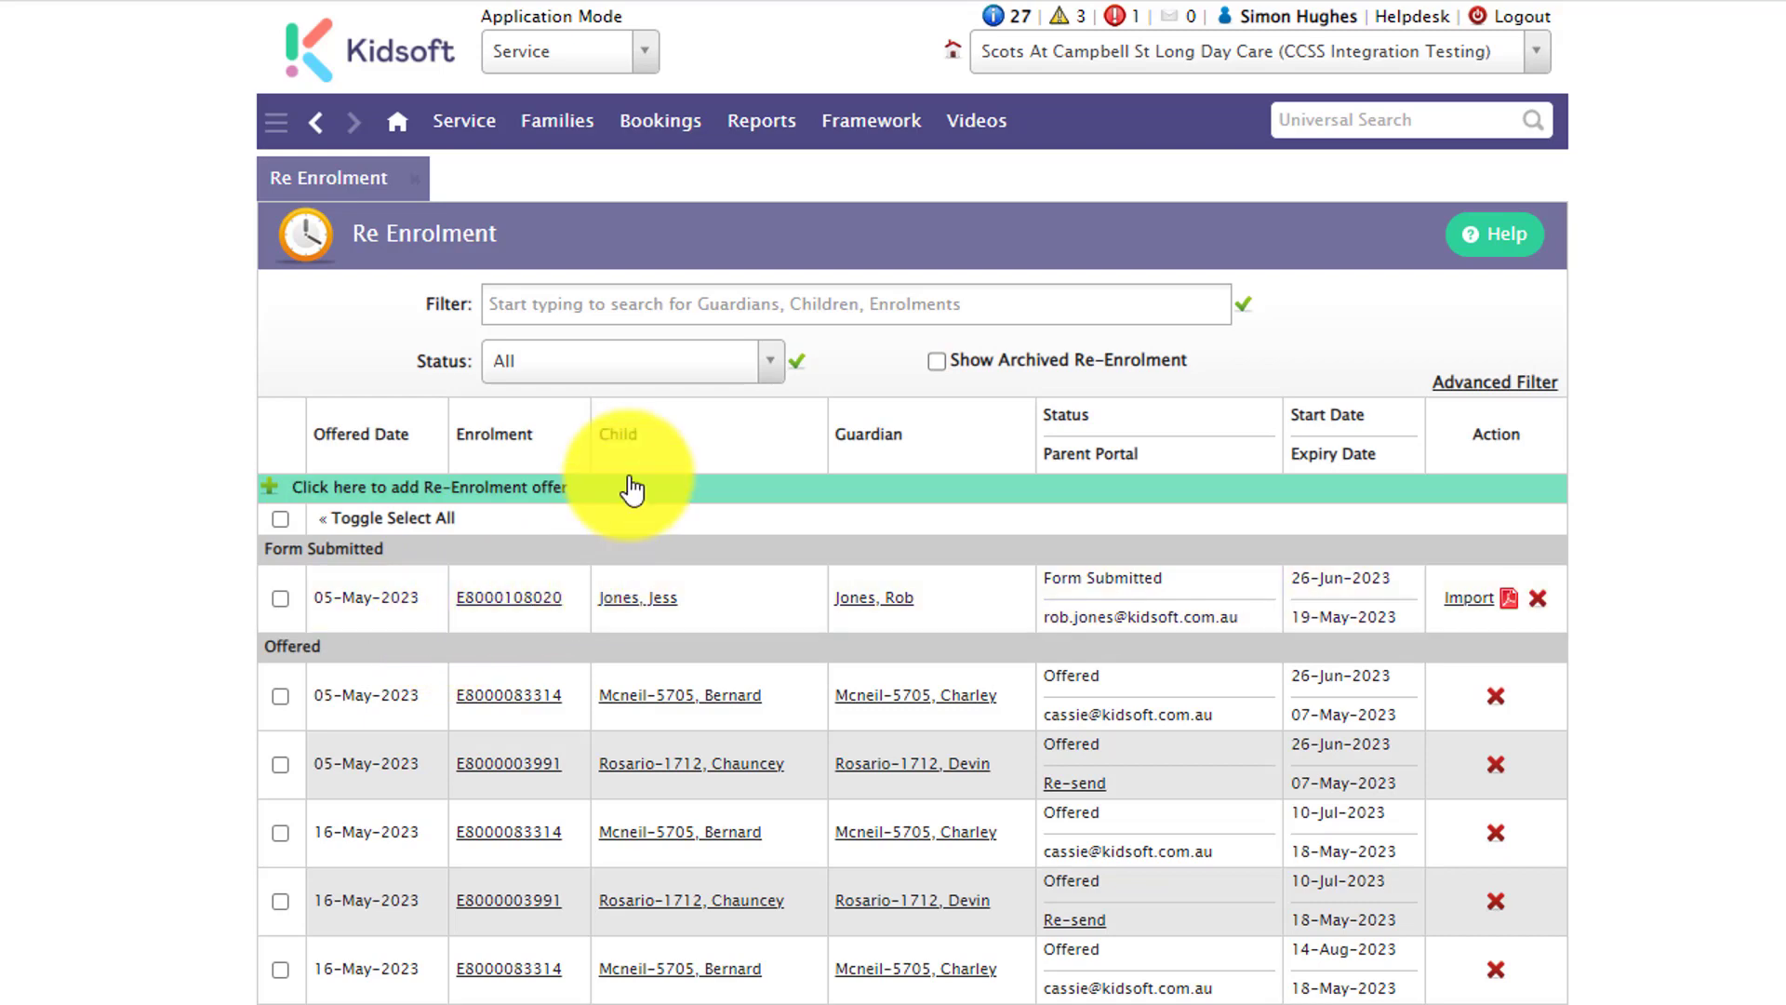
Step: Filter the re-enrolment offers to the Form Submitted status and select all listed rows
left_click(598, 382)
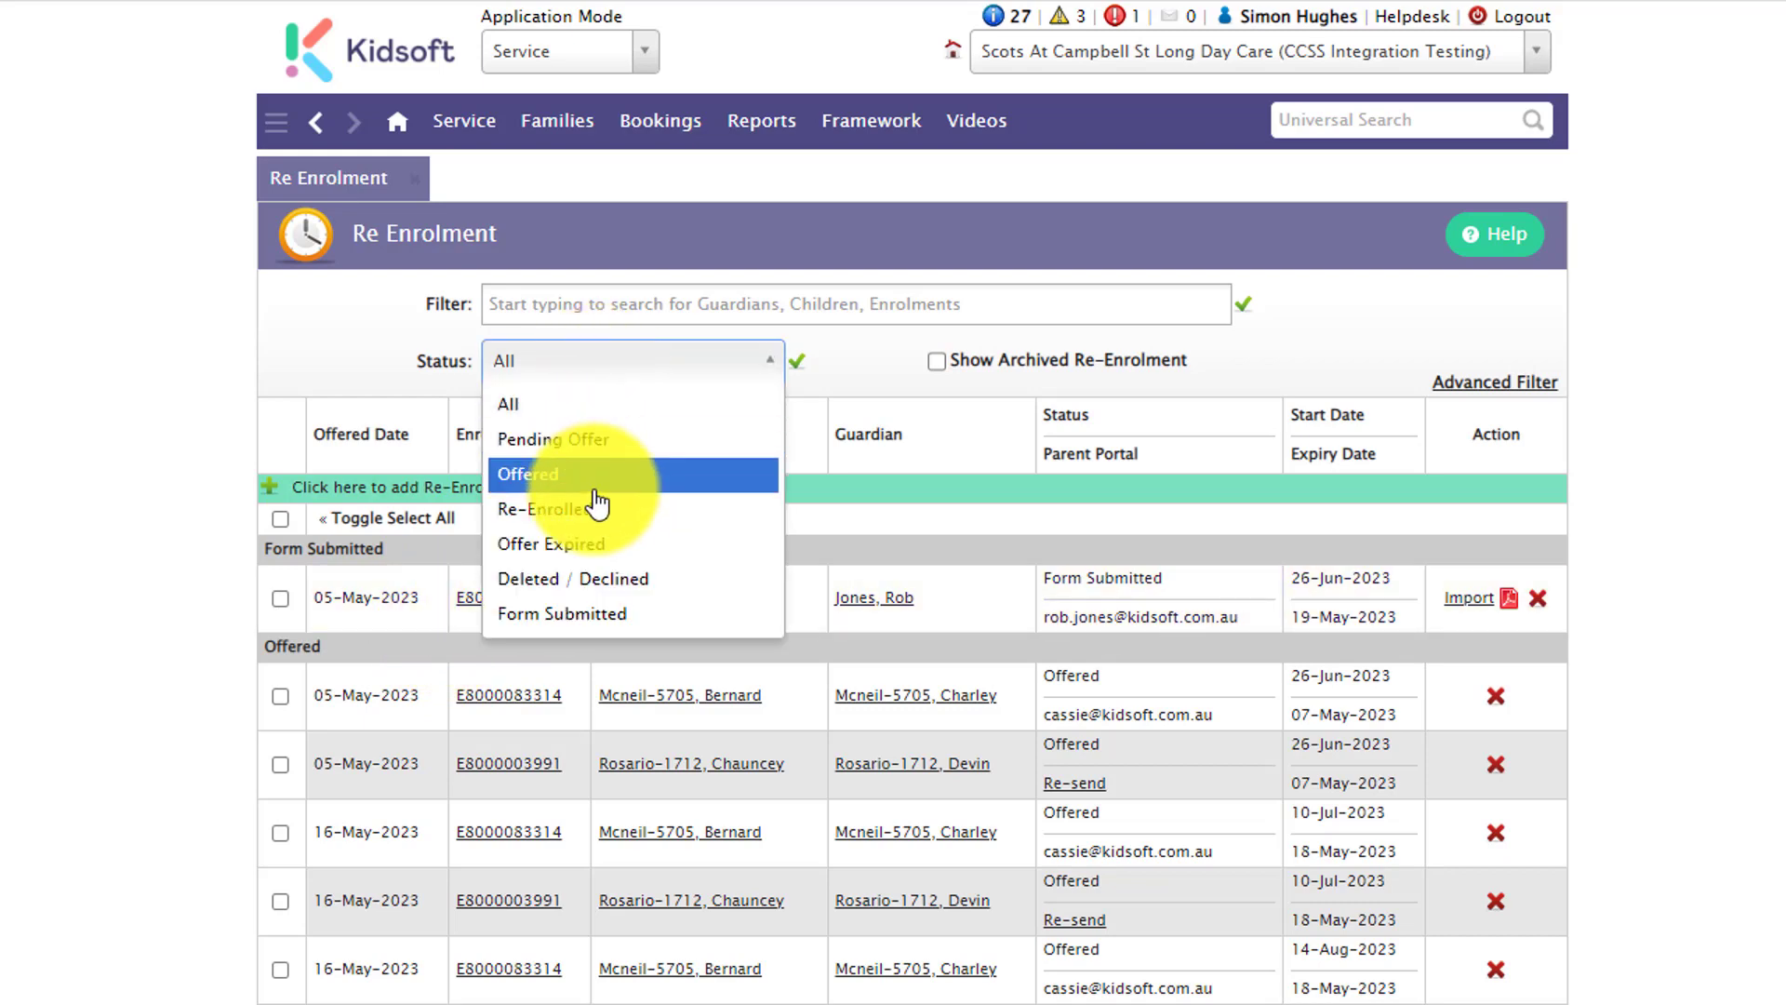
left_click(567, 610)
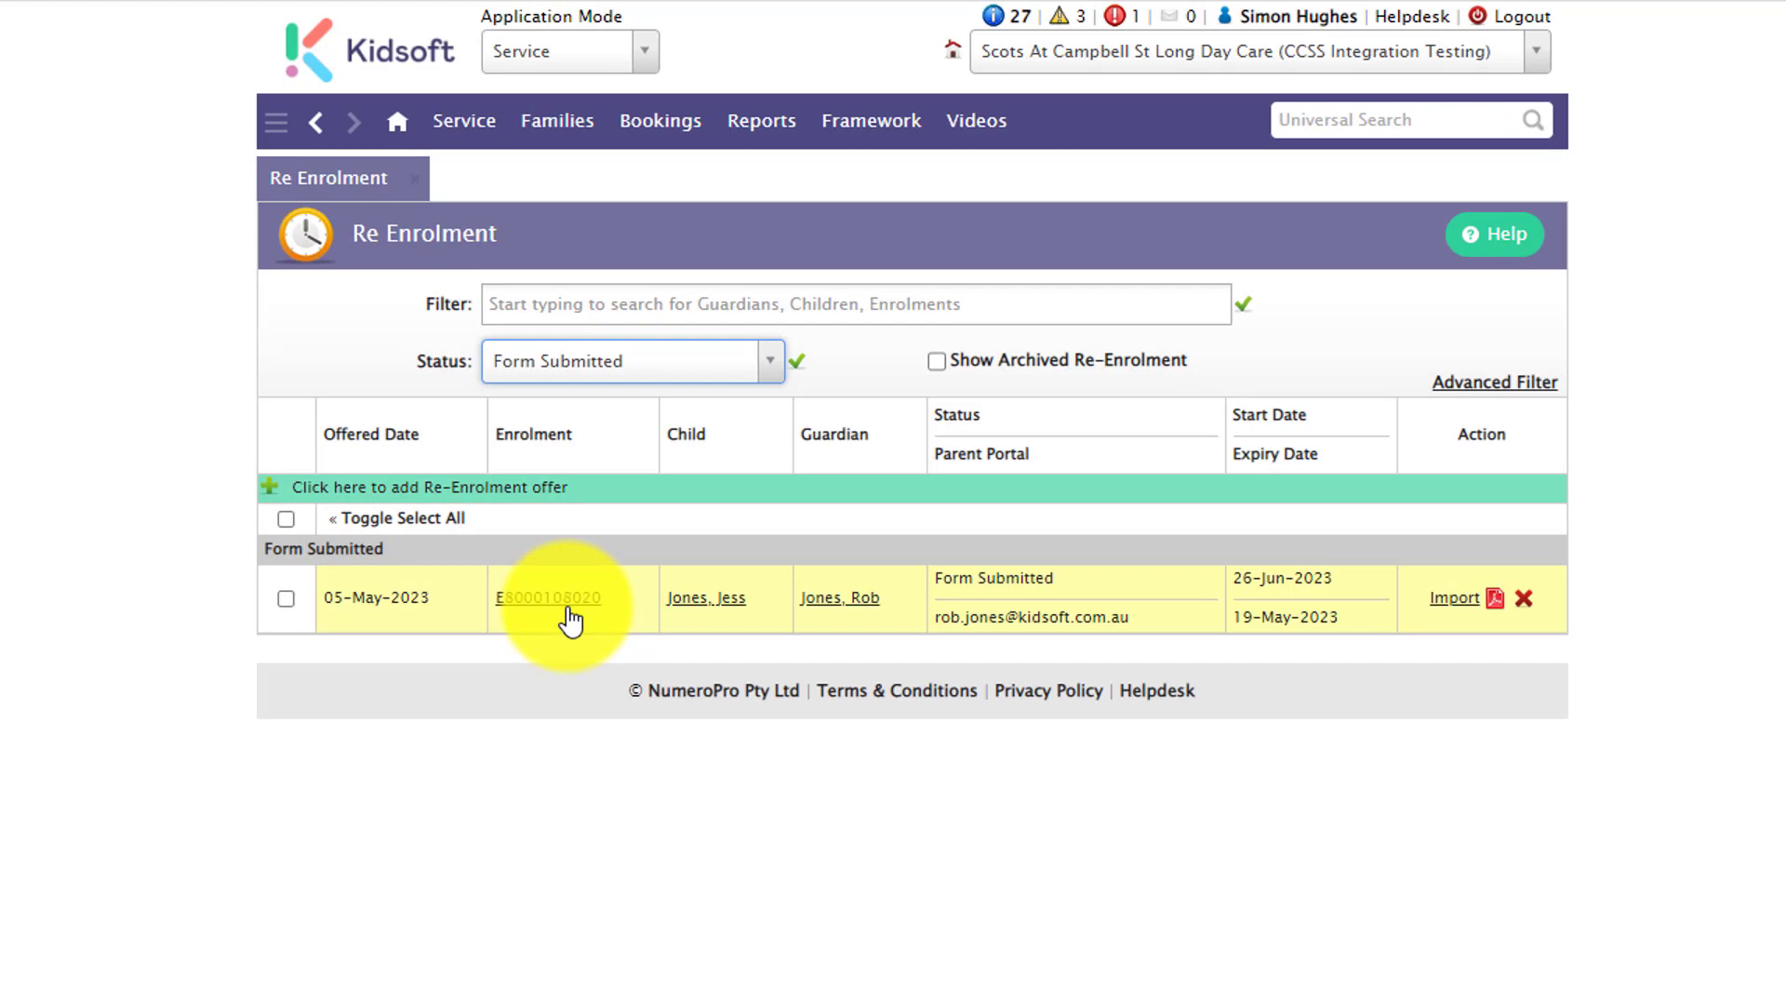
left_click(286, 519)
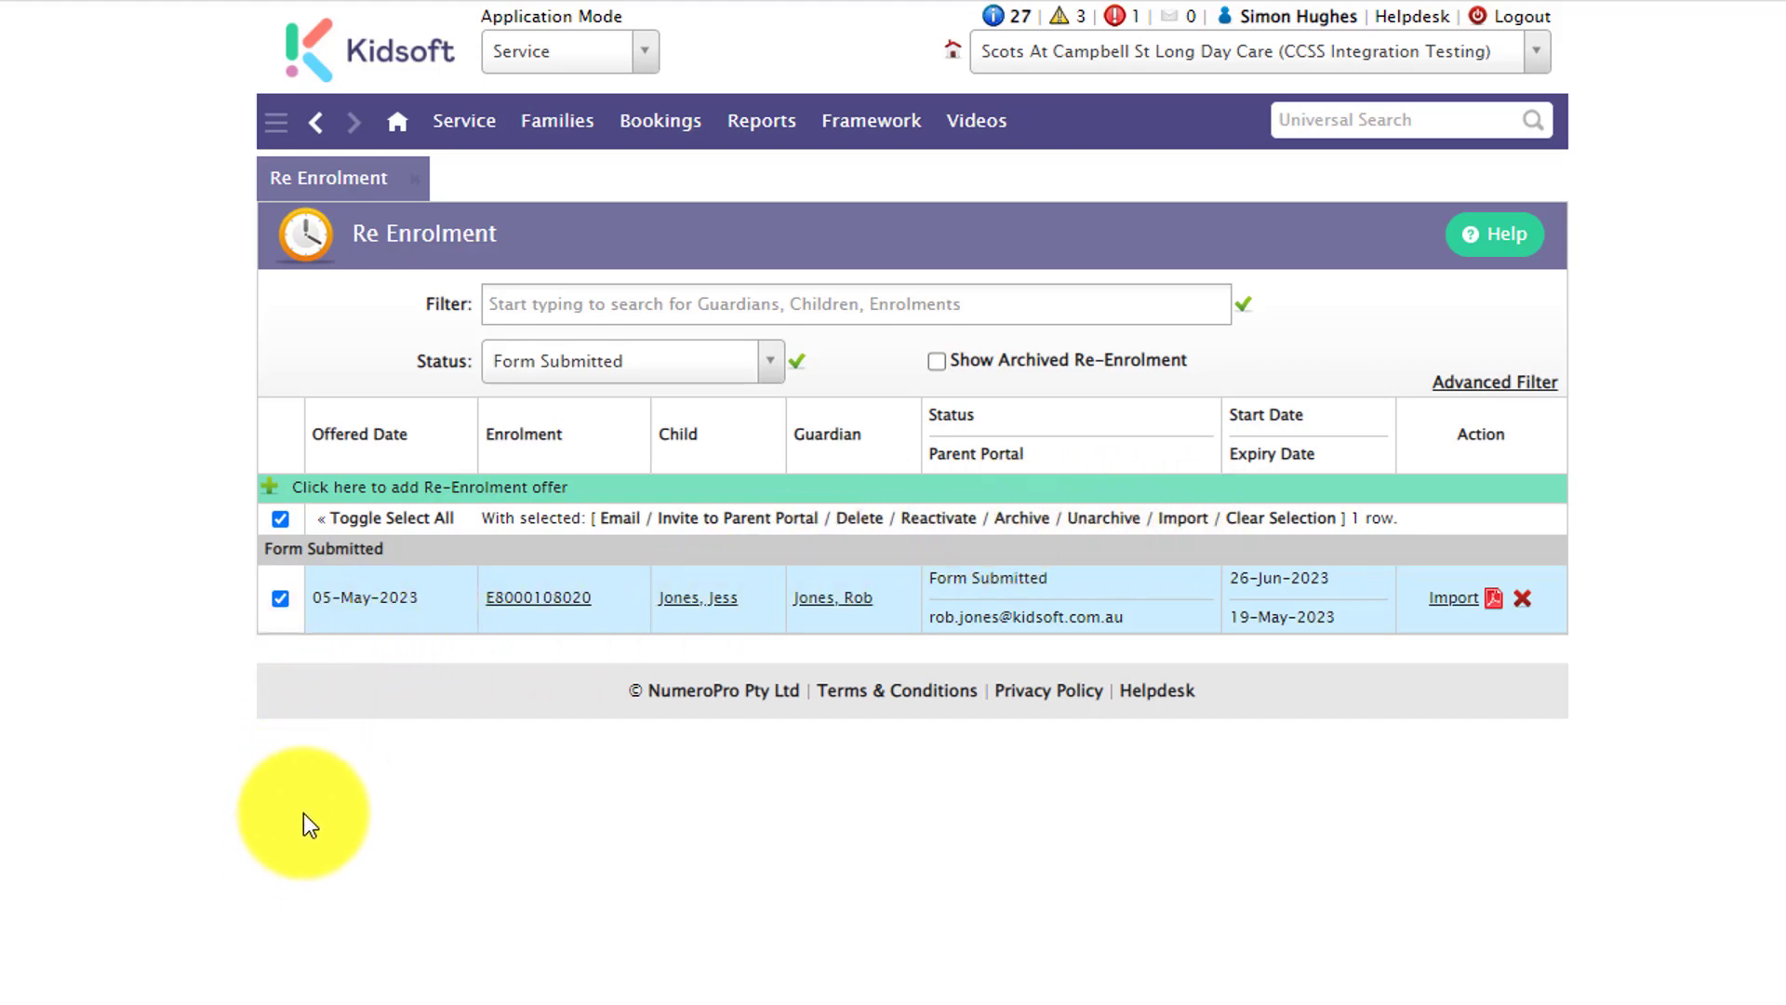
Step: Review the bookings and enrolments in the child's record at Scots At Mt Stuart OSHC
left_click(397, 121)
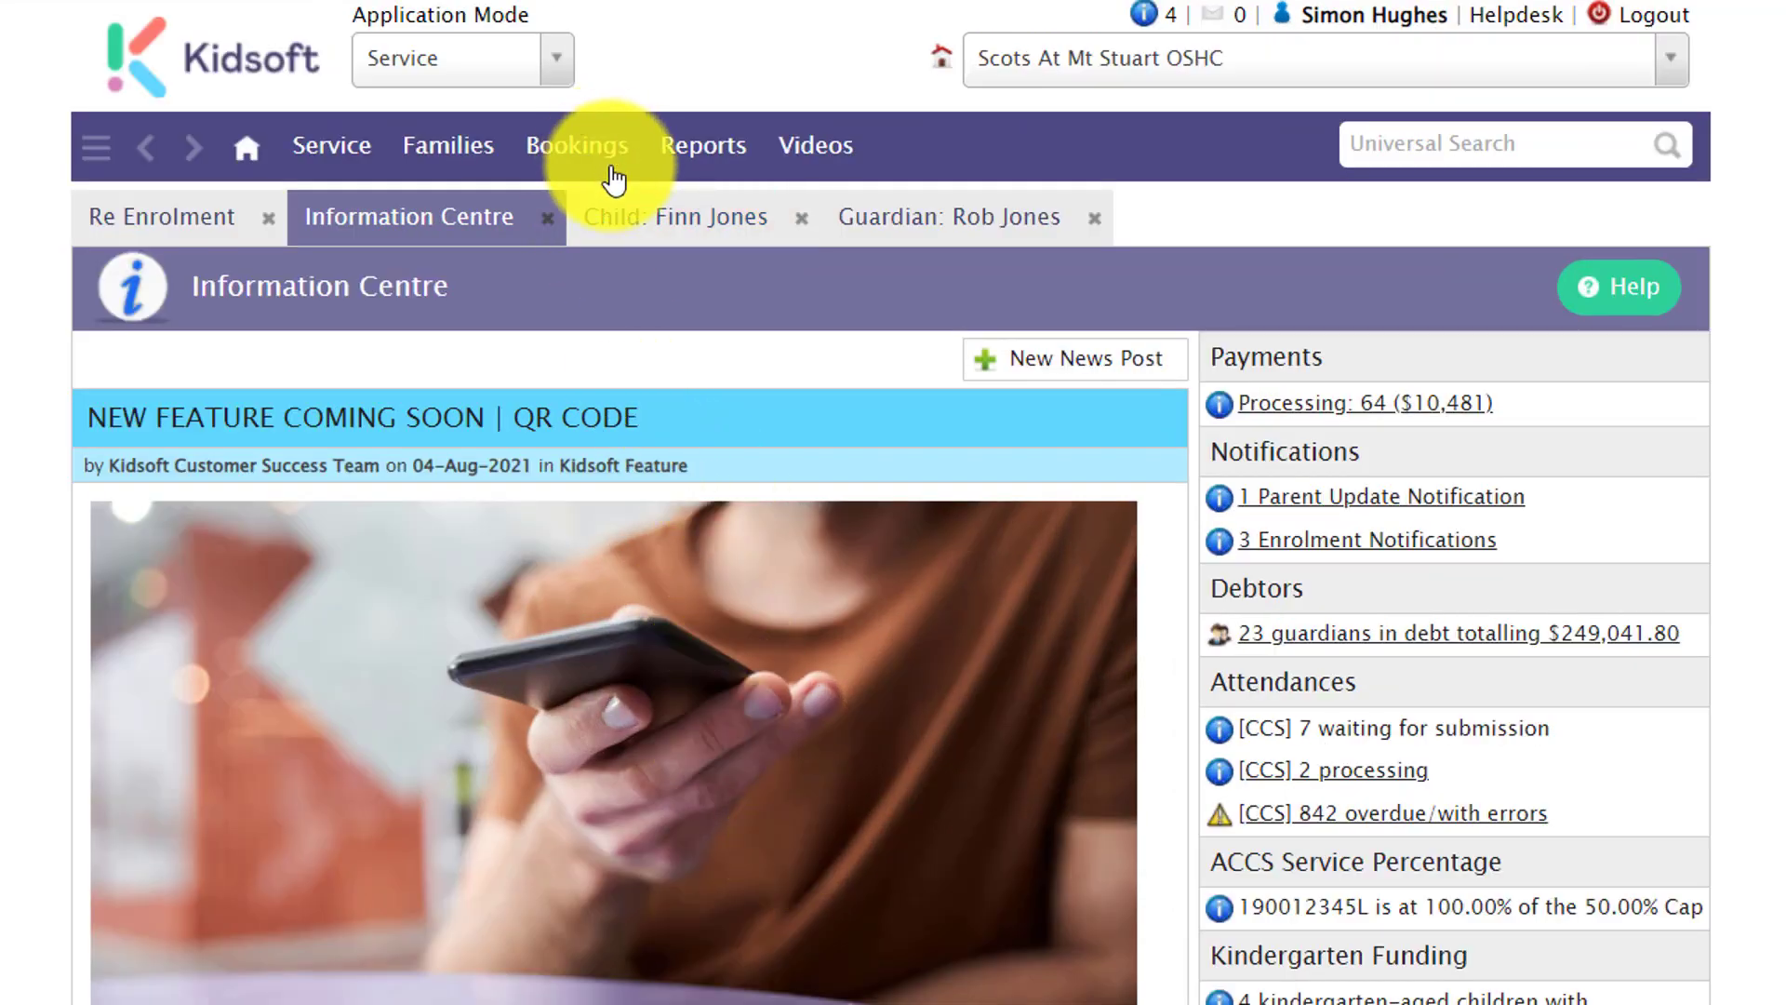
left_click(650, 231)
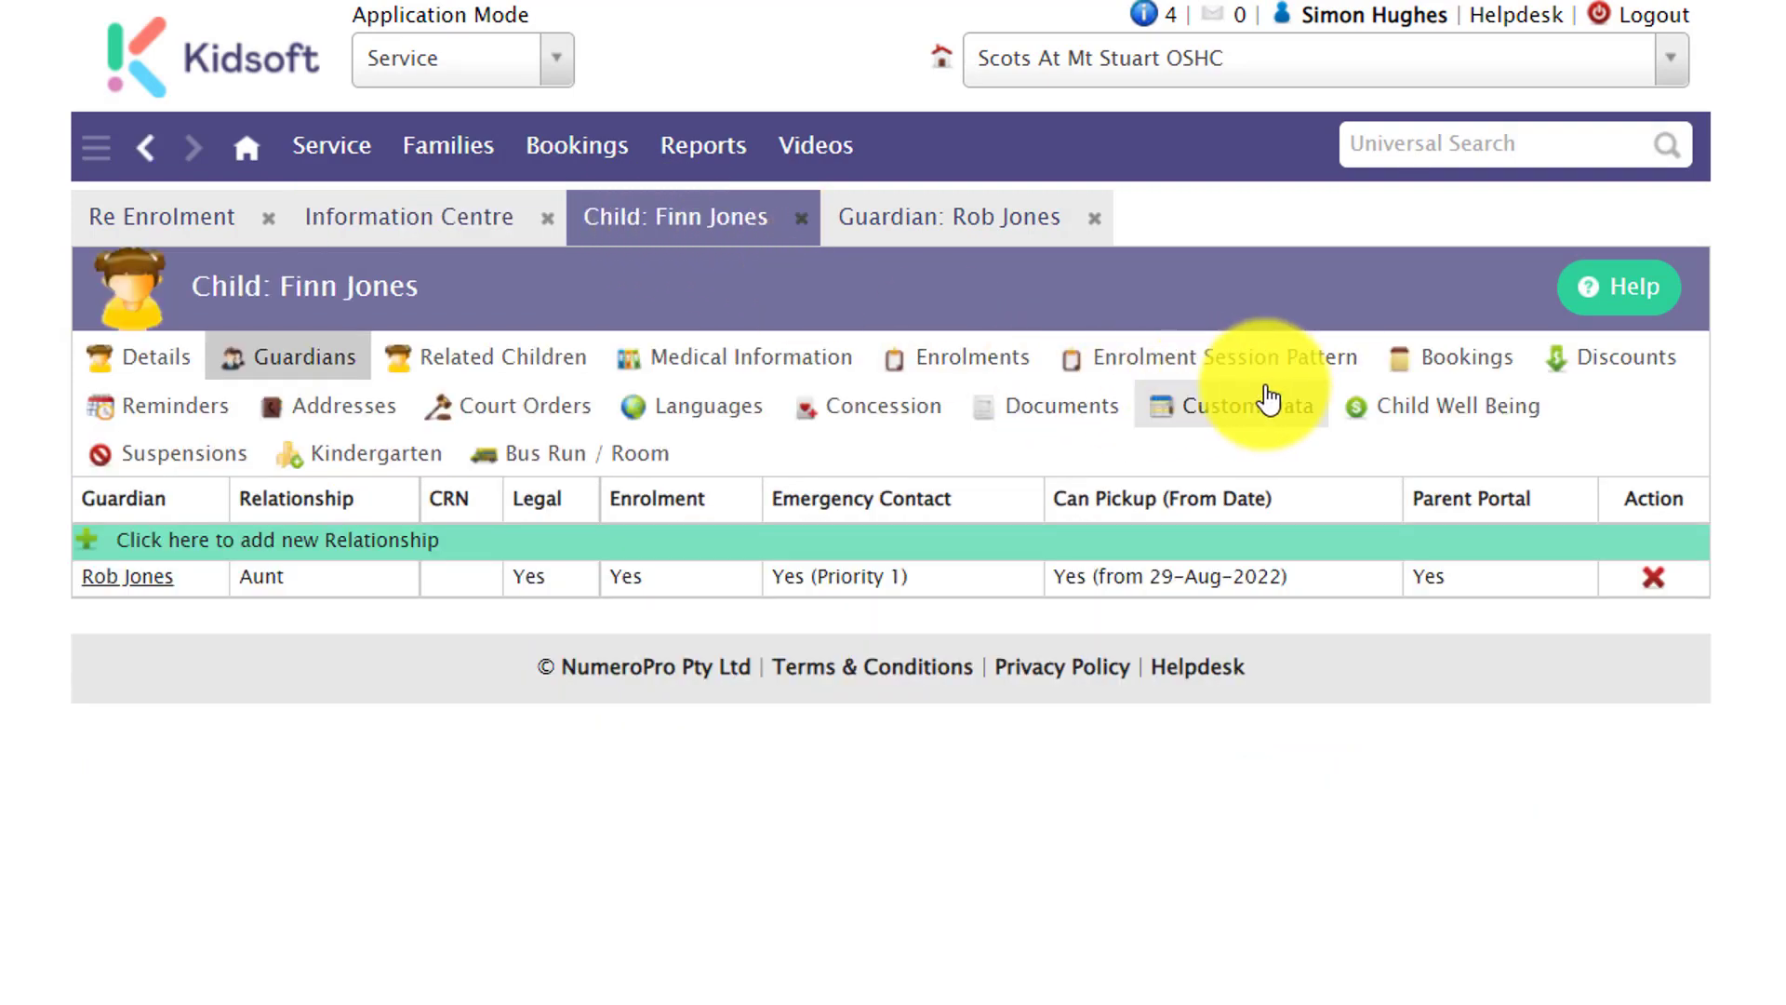
left_click(1433, 359)
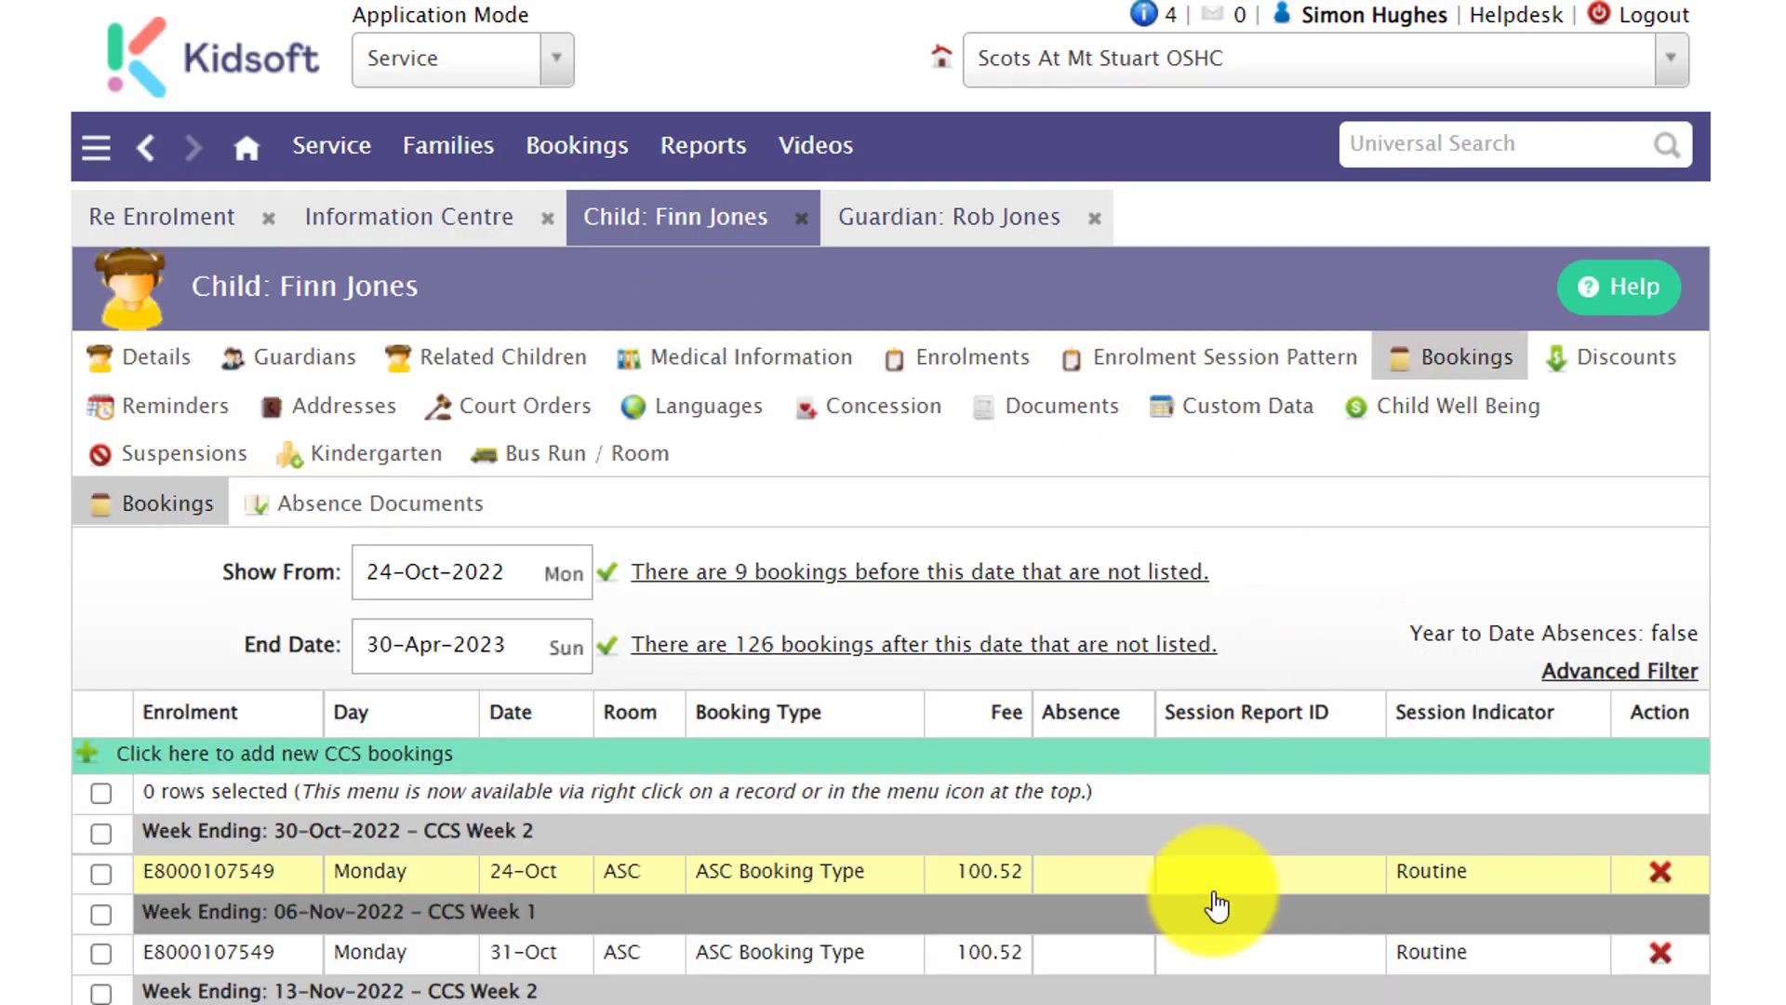
scroll(1216, 904, "down", 5)
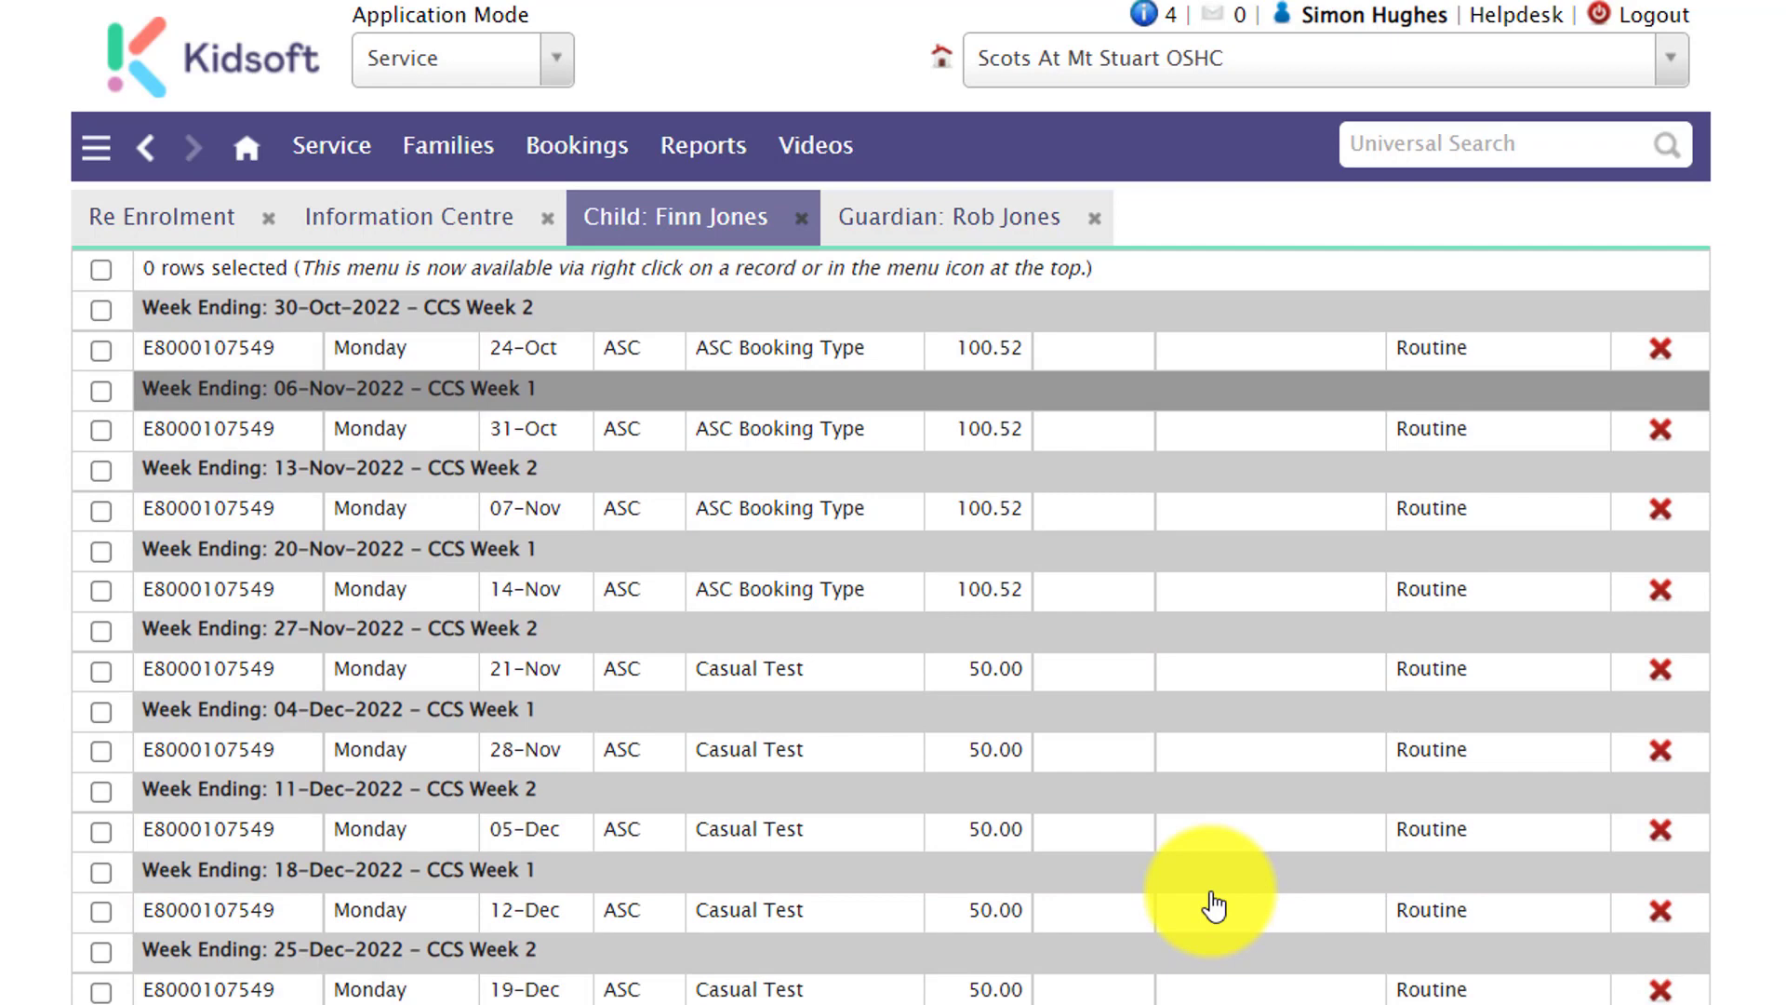
scroll(1214, 904, "down", 2)
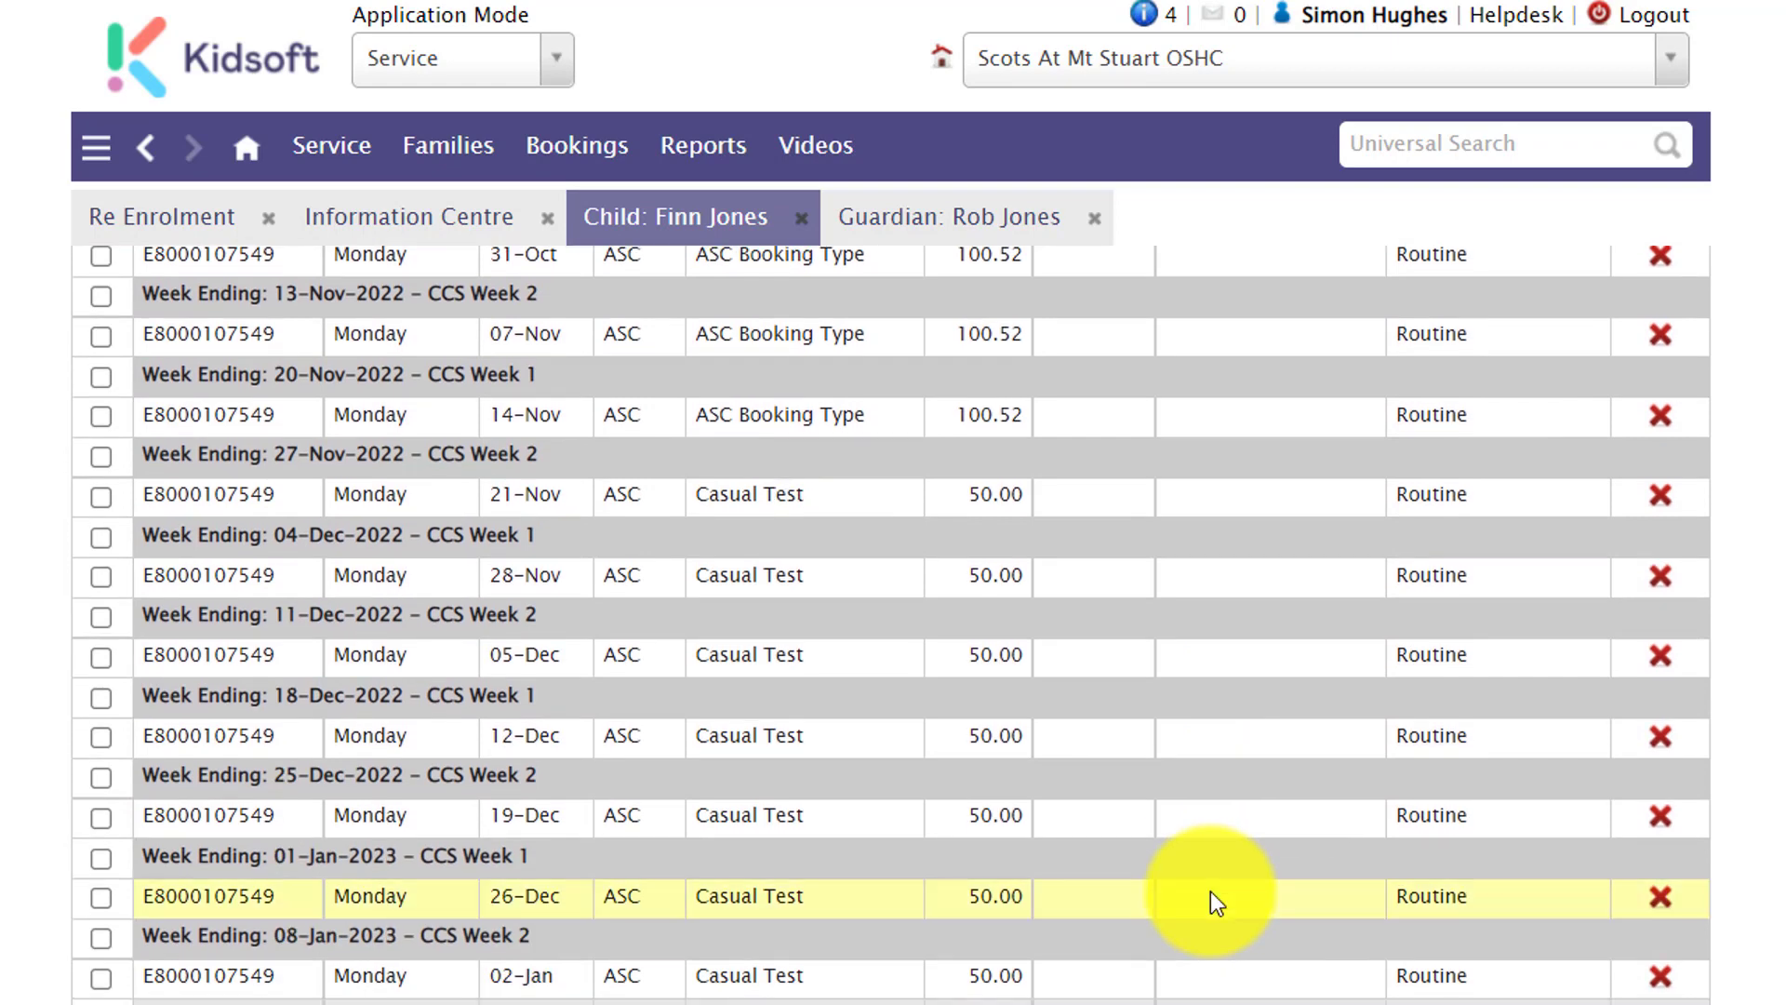
scroll(1209, 891, "down", 2)
scroll(1210, 892, "up", 4)
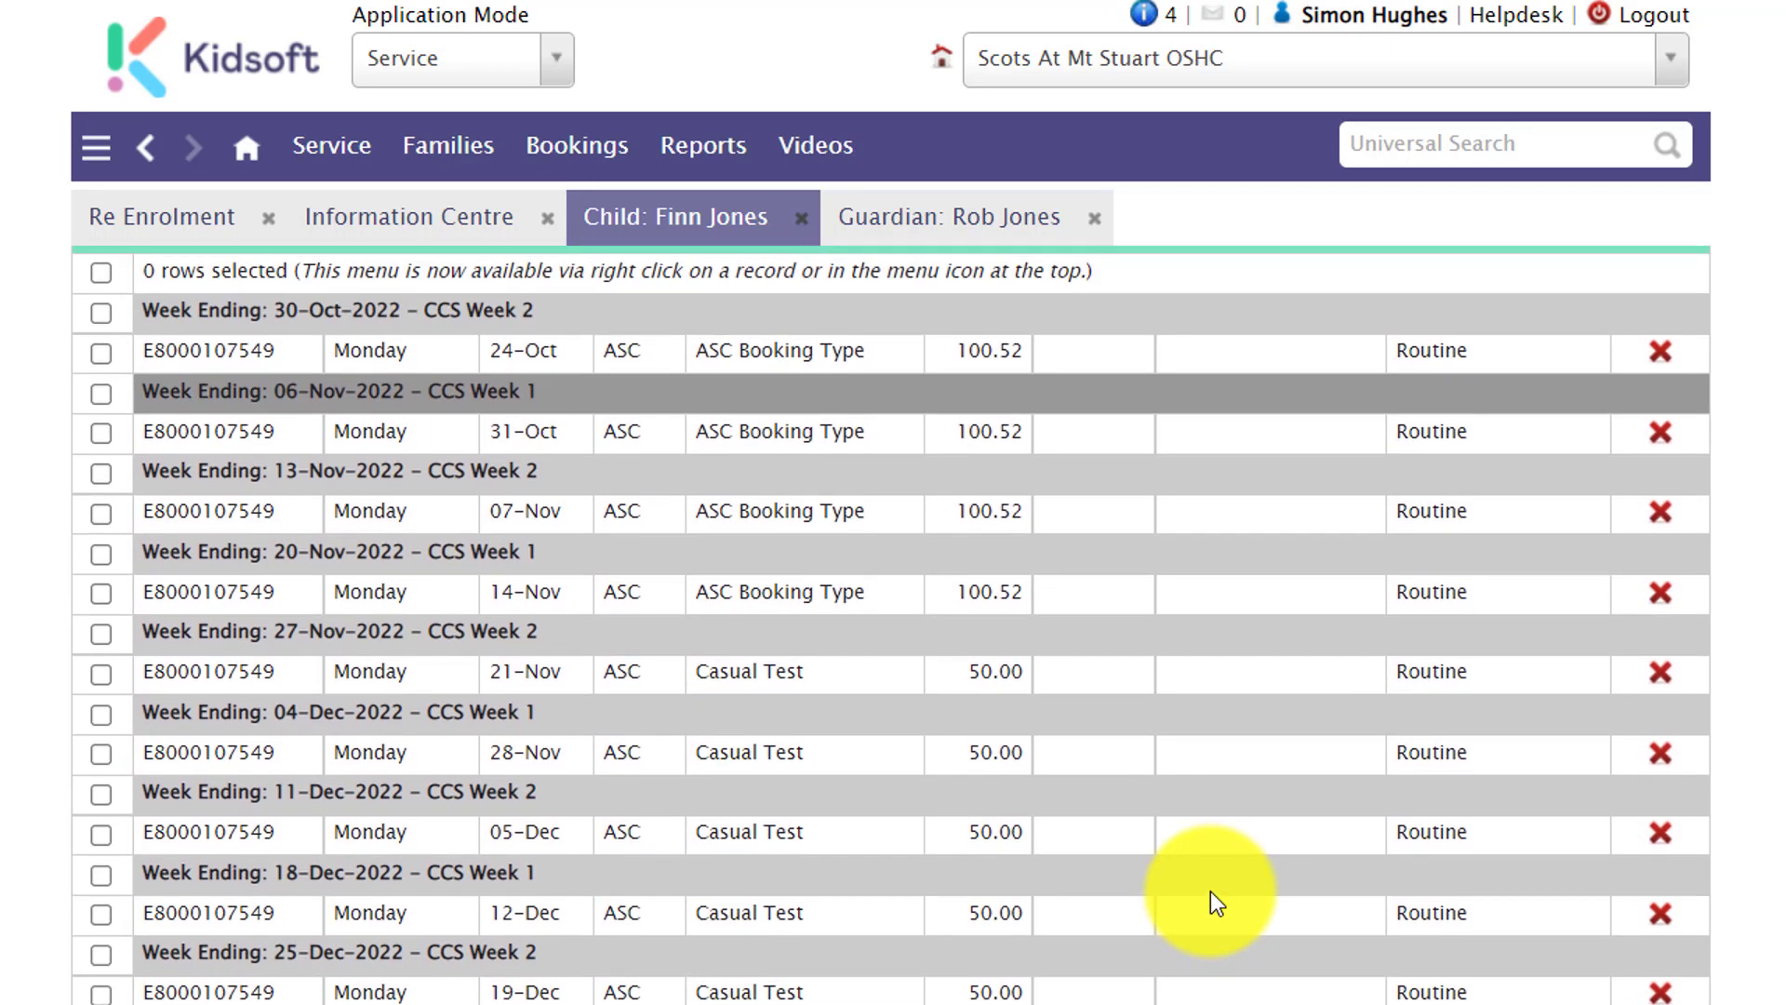
scroll(1209, 891, "up", 6)
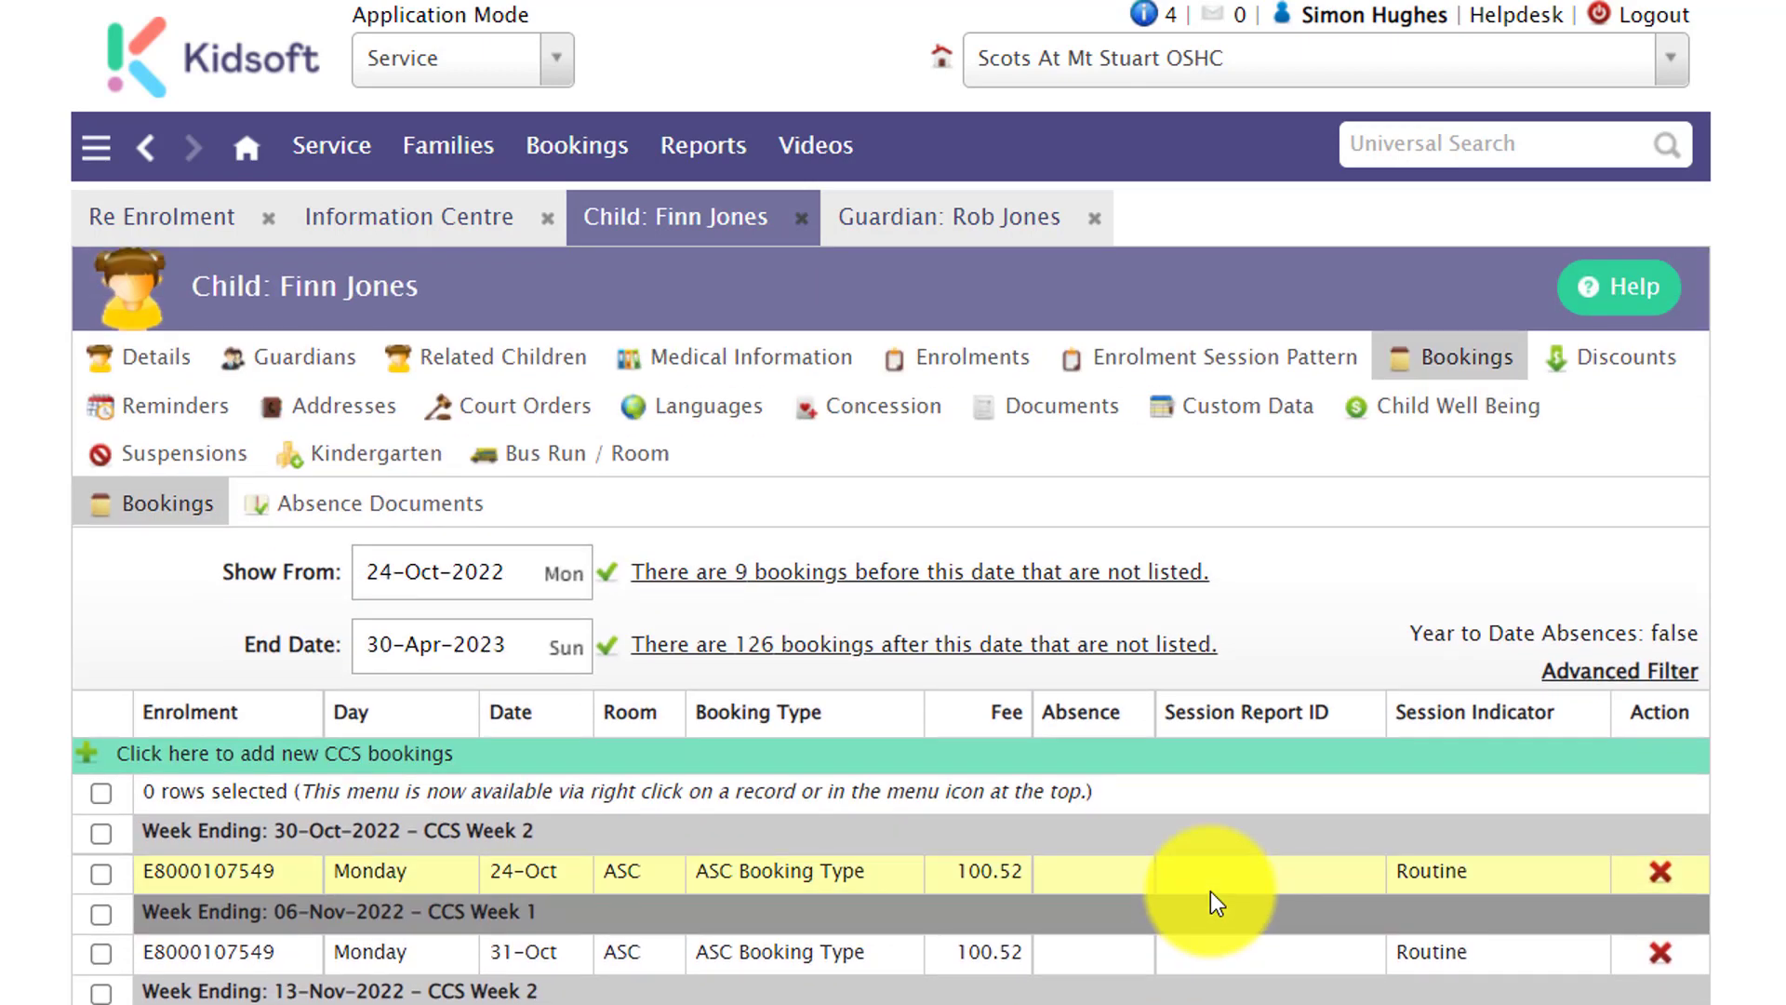
left_click(942, 356)
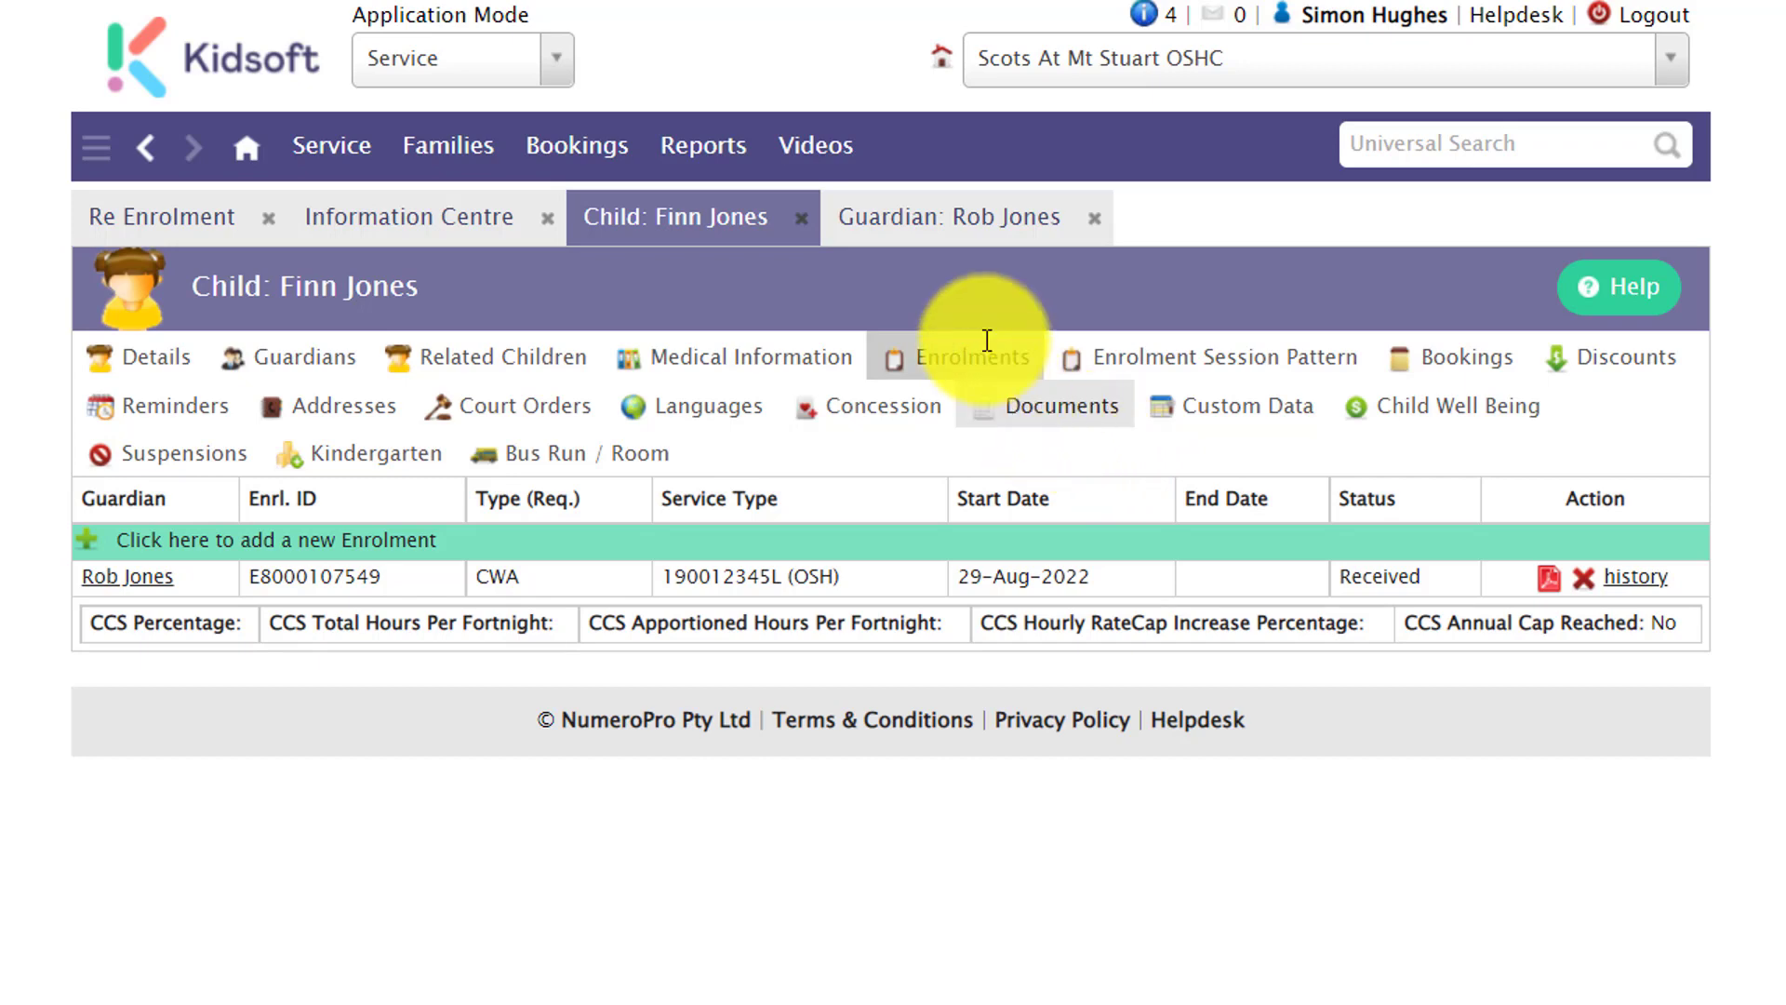
Step: Review the re-enrolment form PDFs stored among the guardian's documents, and return to the child's record
left_click(955, 239)
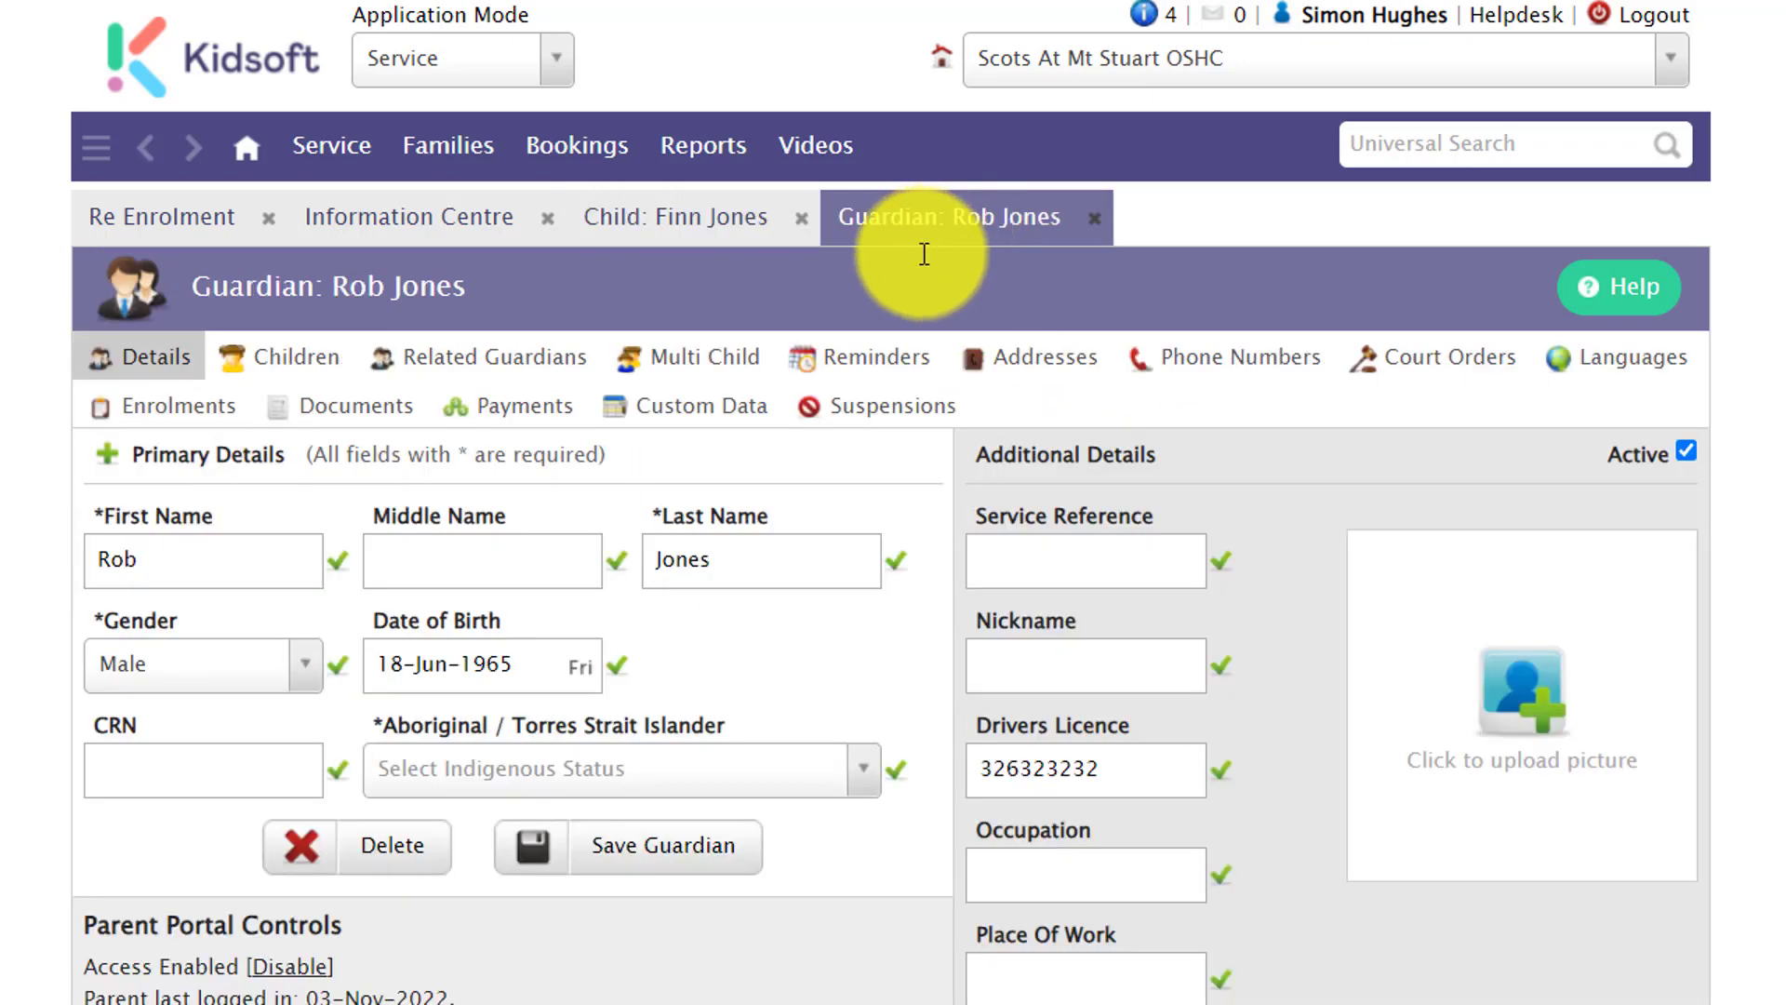
left_click(296, 424)
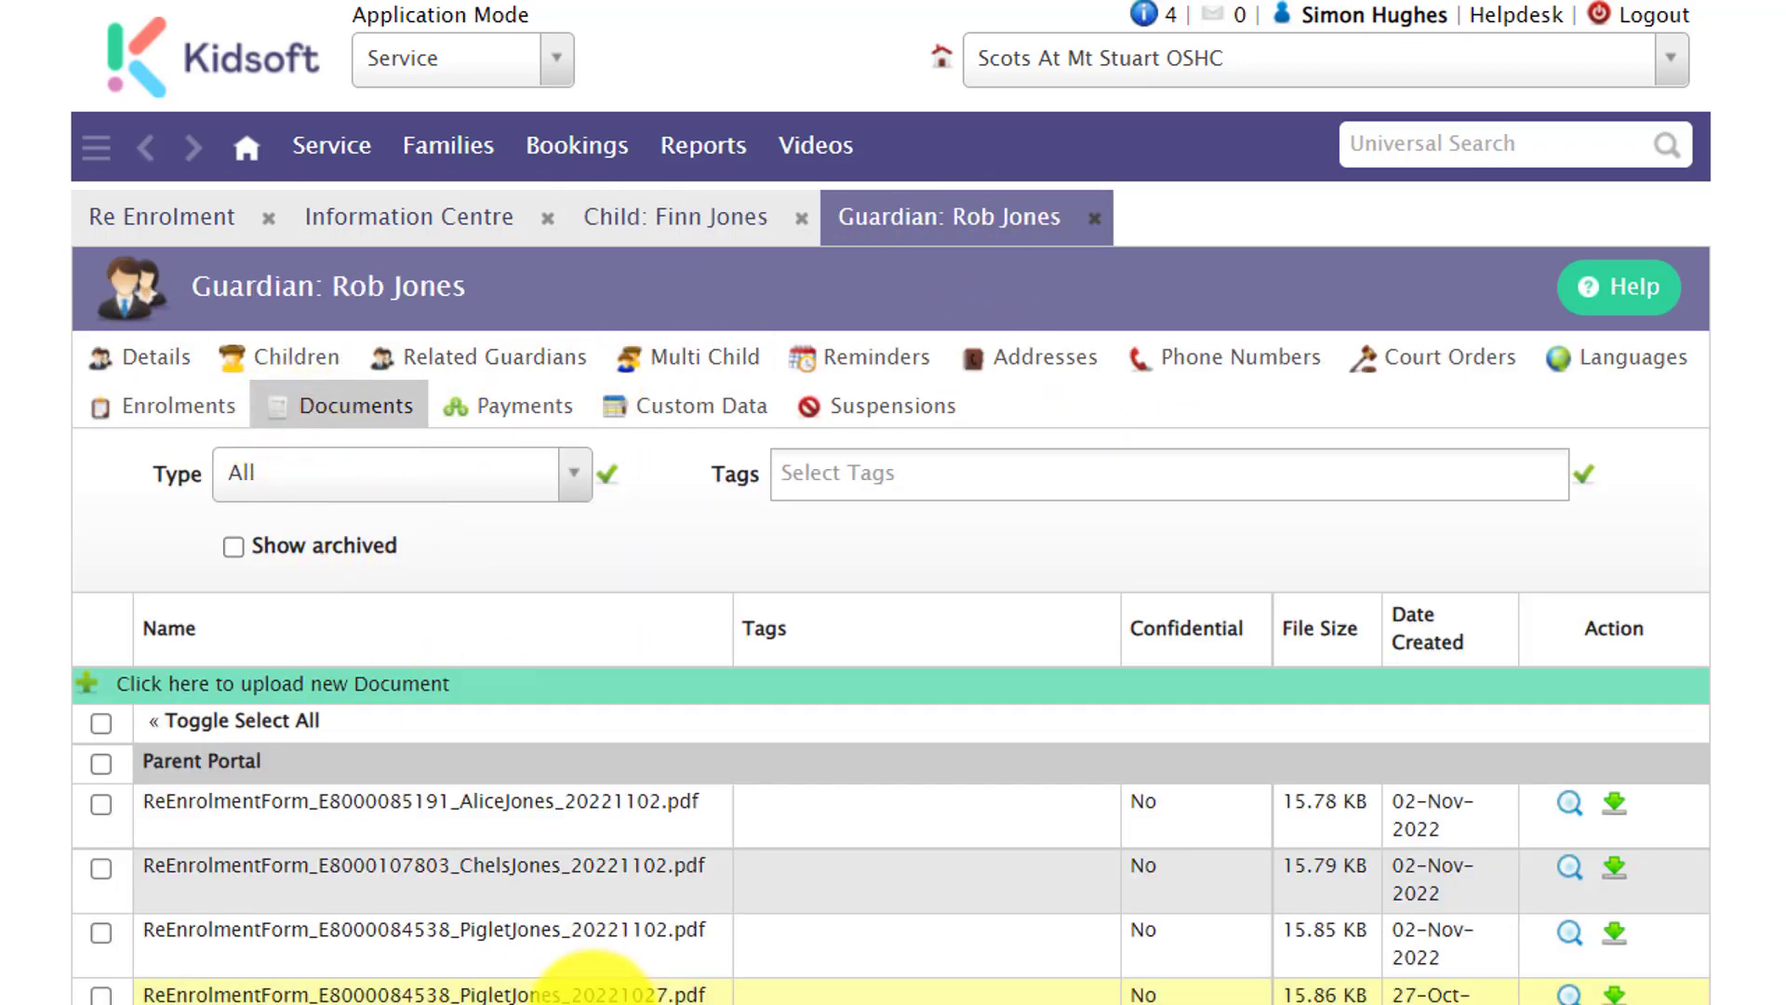
scroll(465, 917, "down", 2)
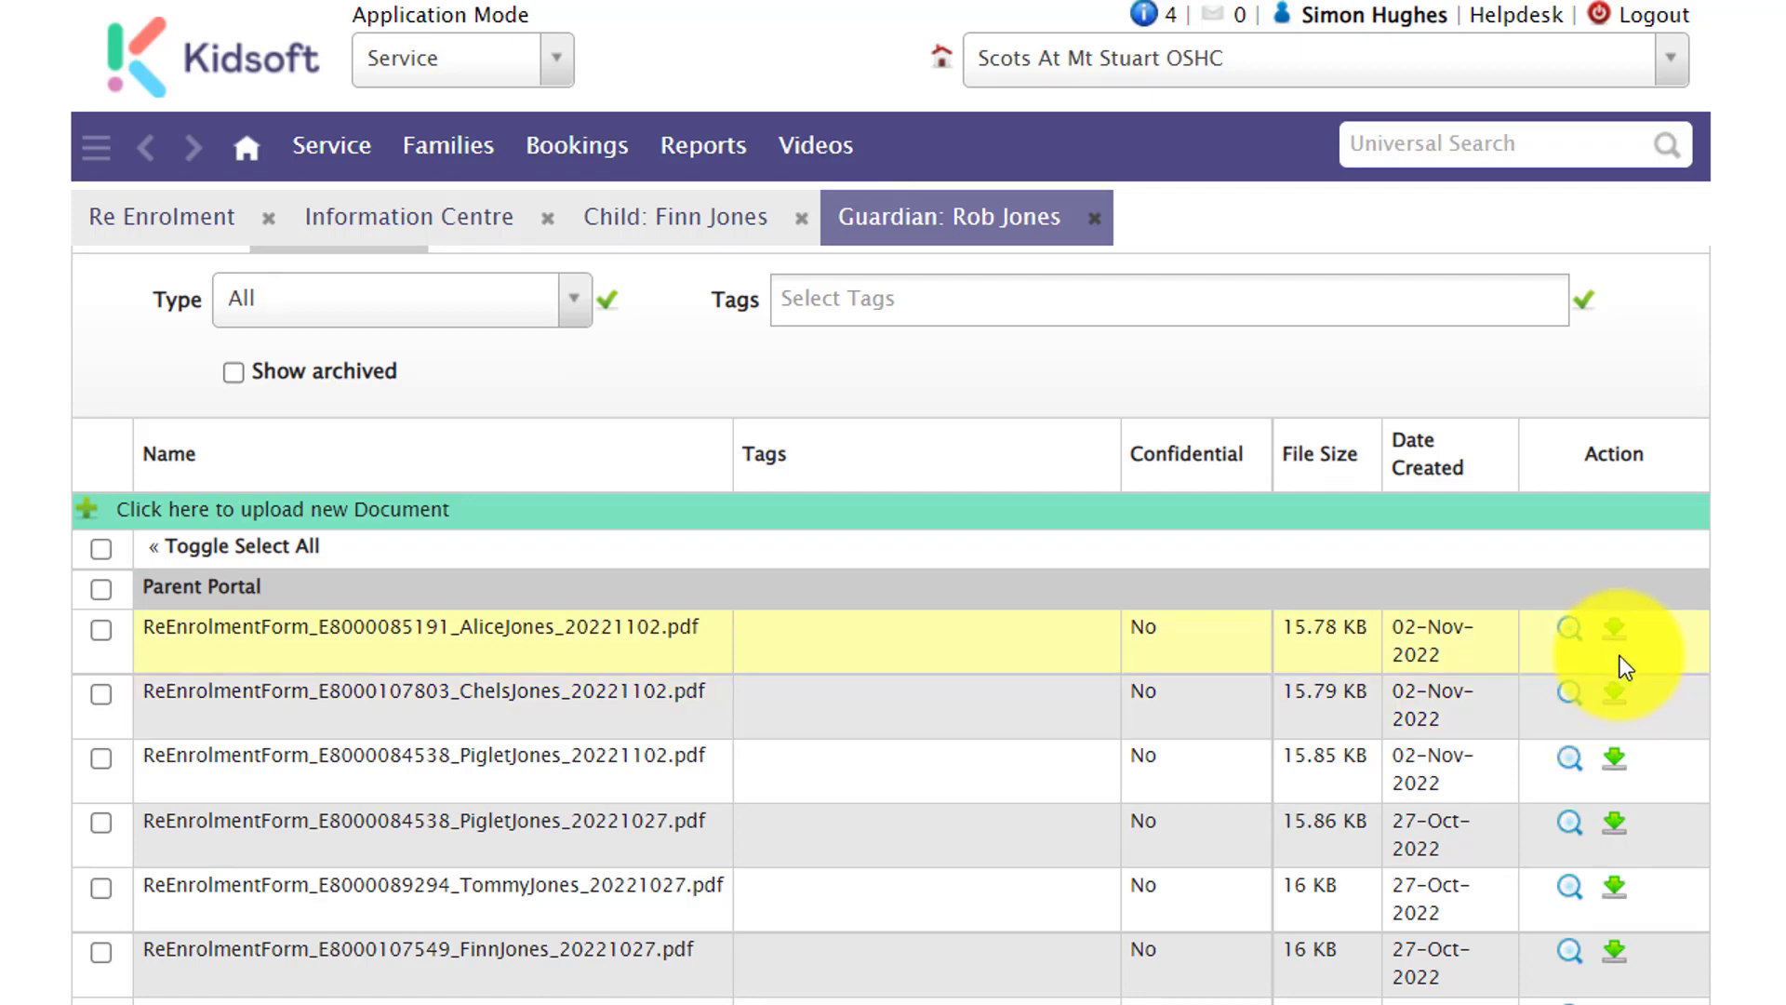
left_click(658, 213)
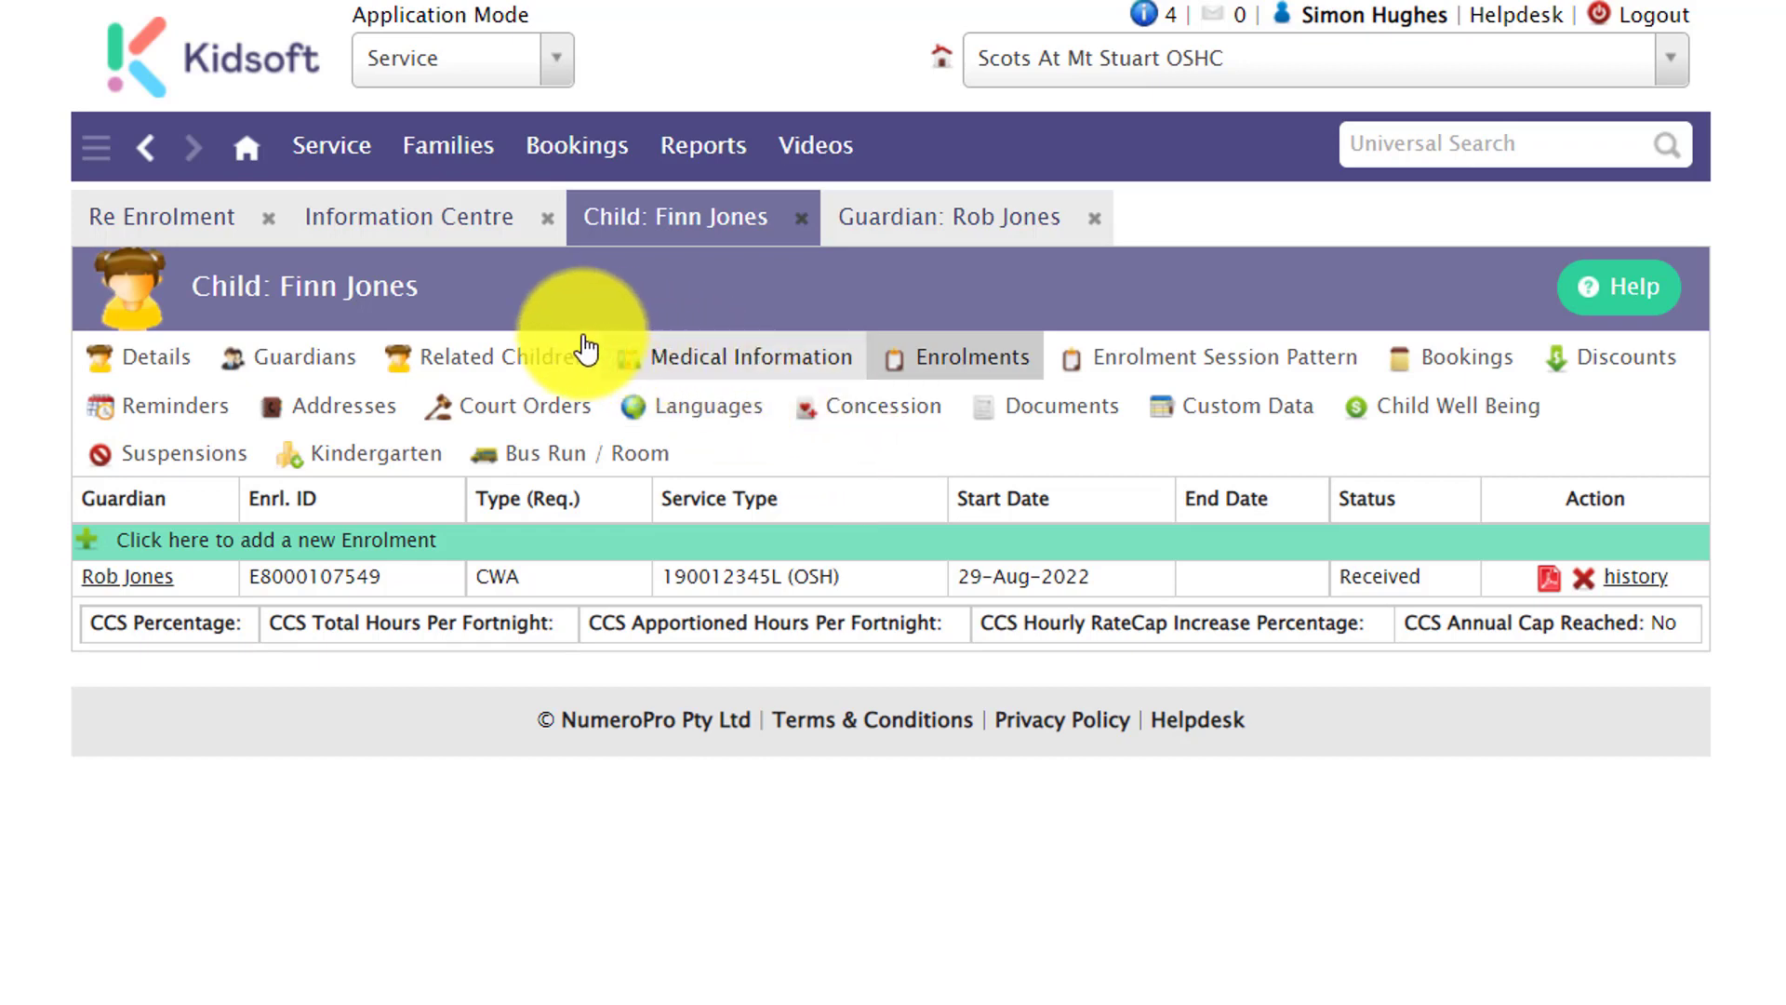
Step: Return to the re-enrolment list and review the offers grouped under Form Submitted, Offered and Deleted / Declined
left_click(171, 227)
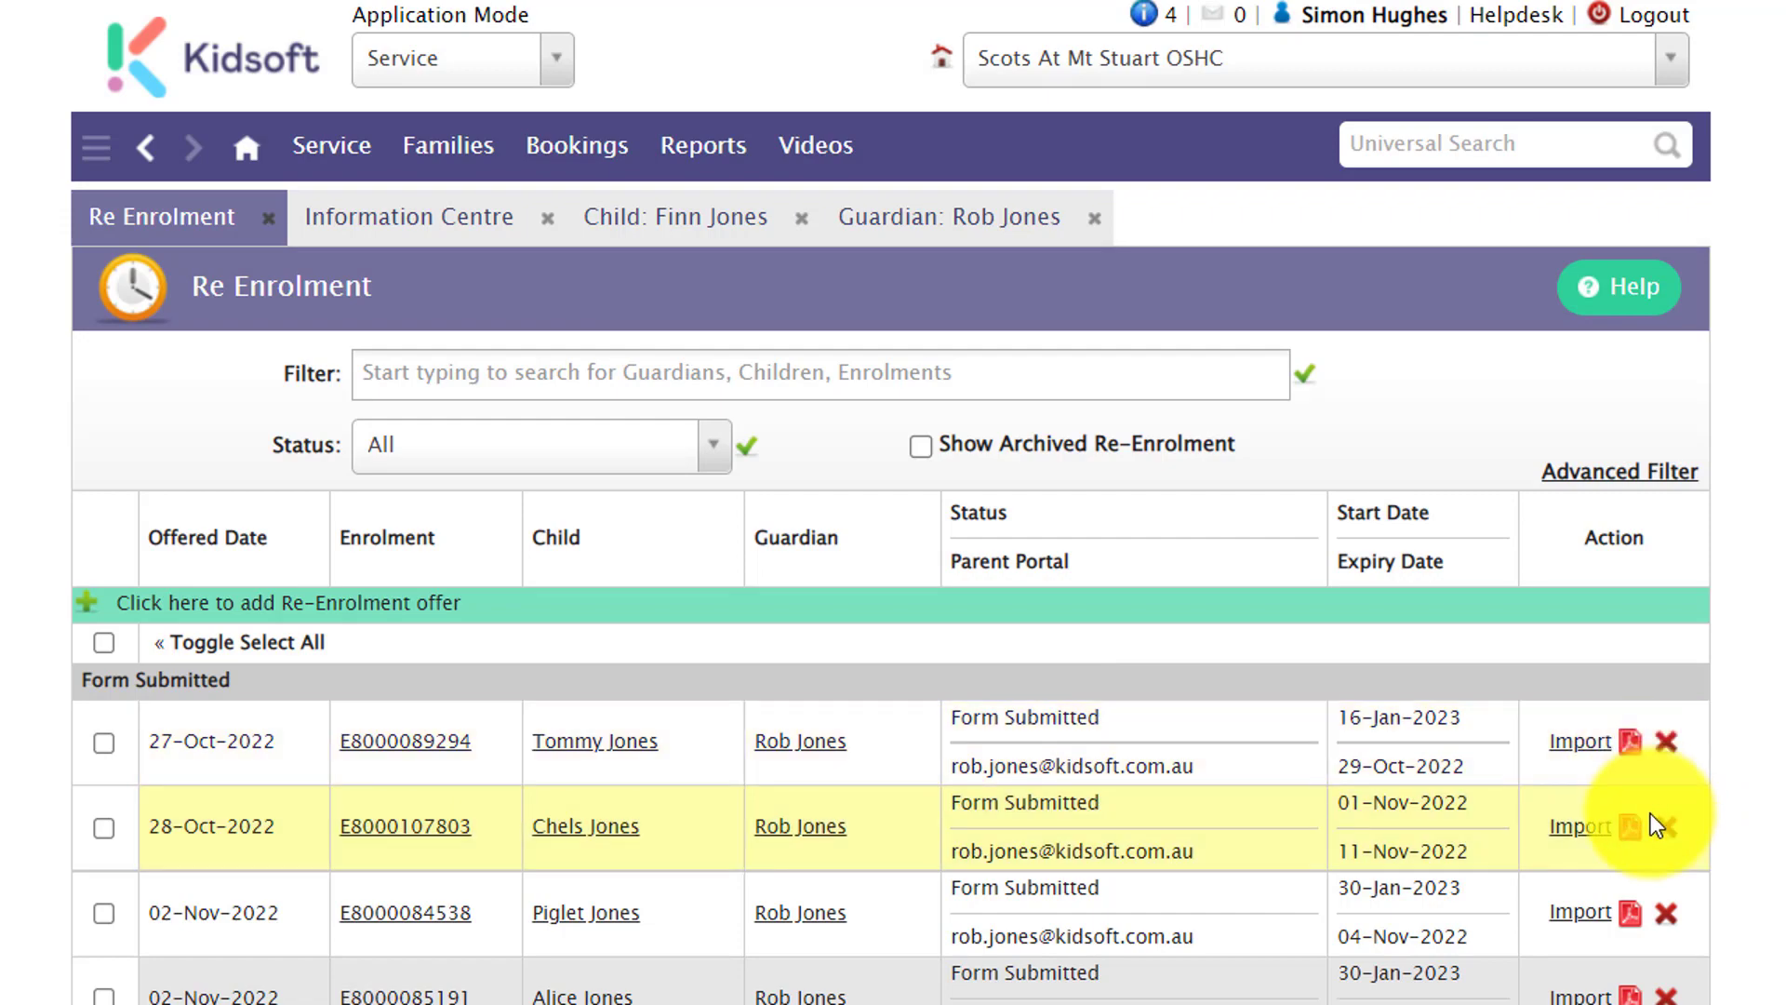
scroll(1653, 815, "down", 5)
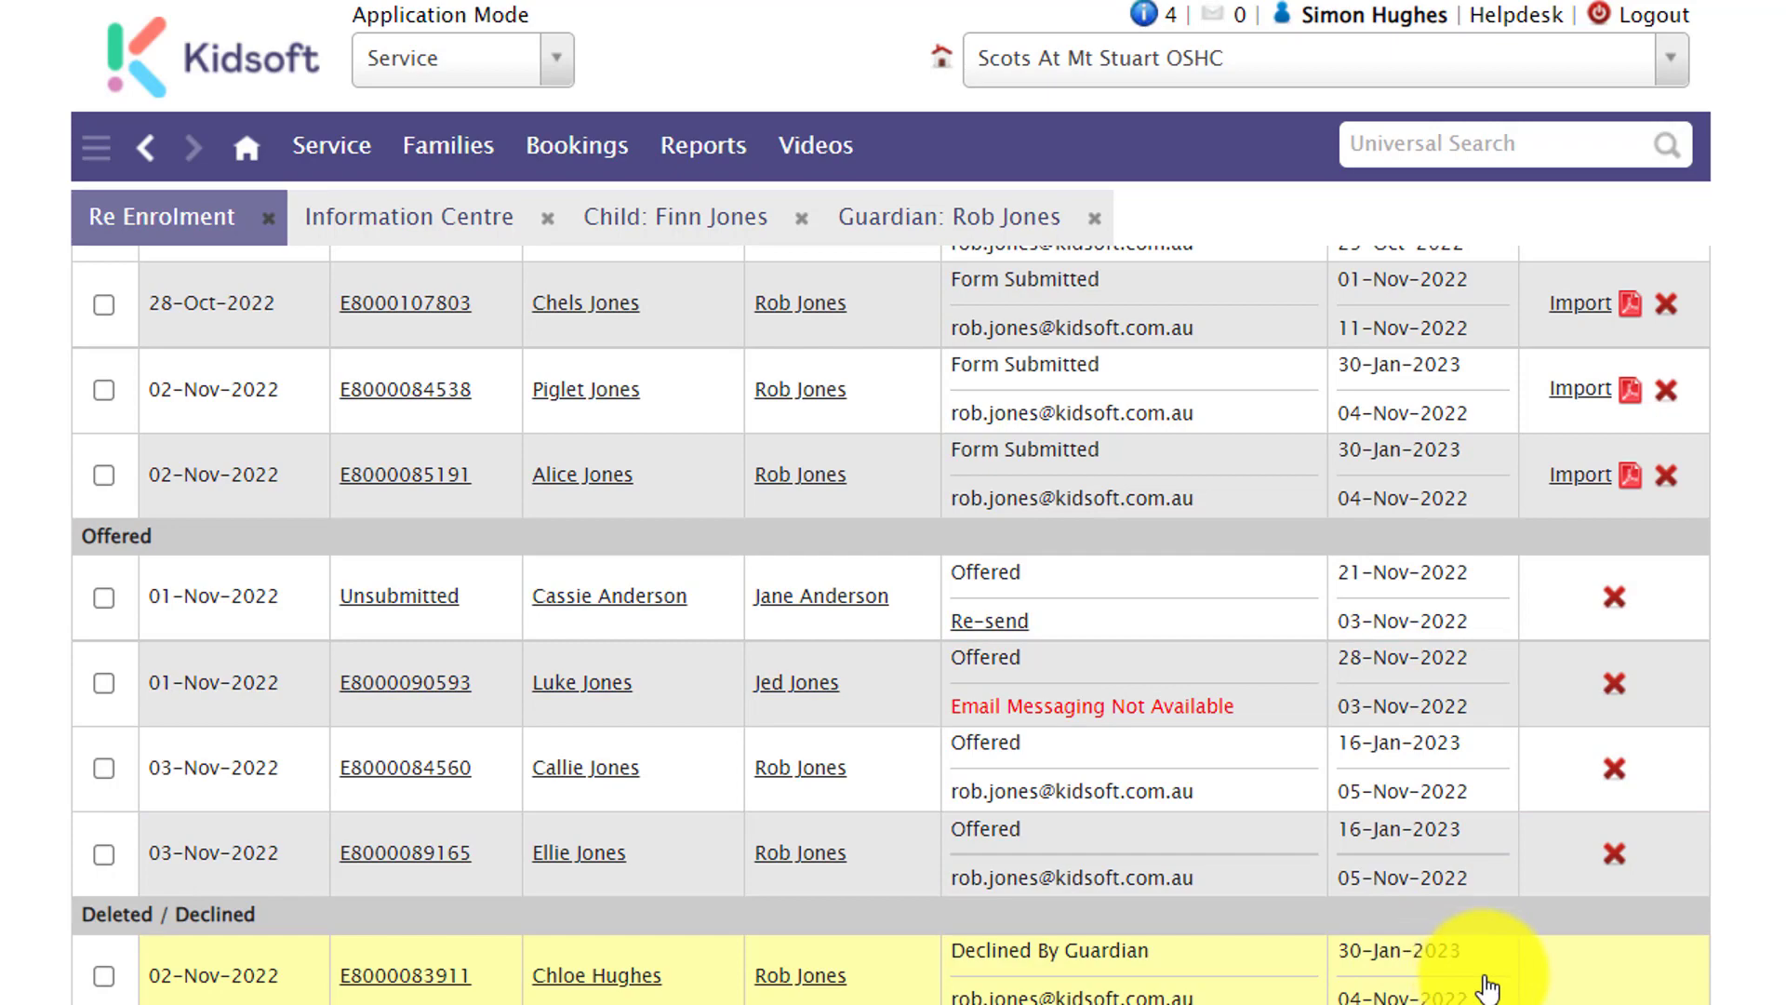
scroll(818, 870, "up", 5)
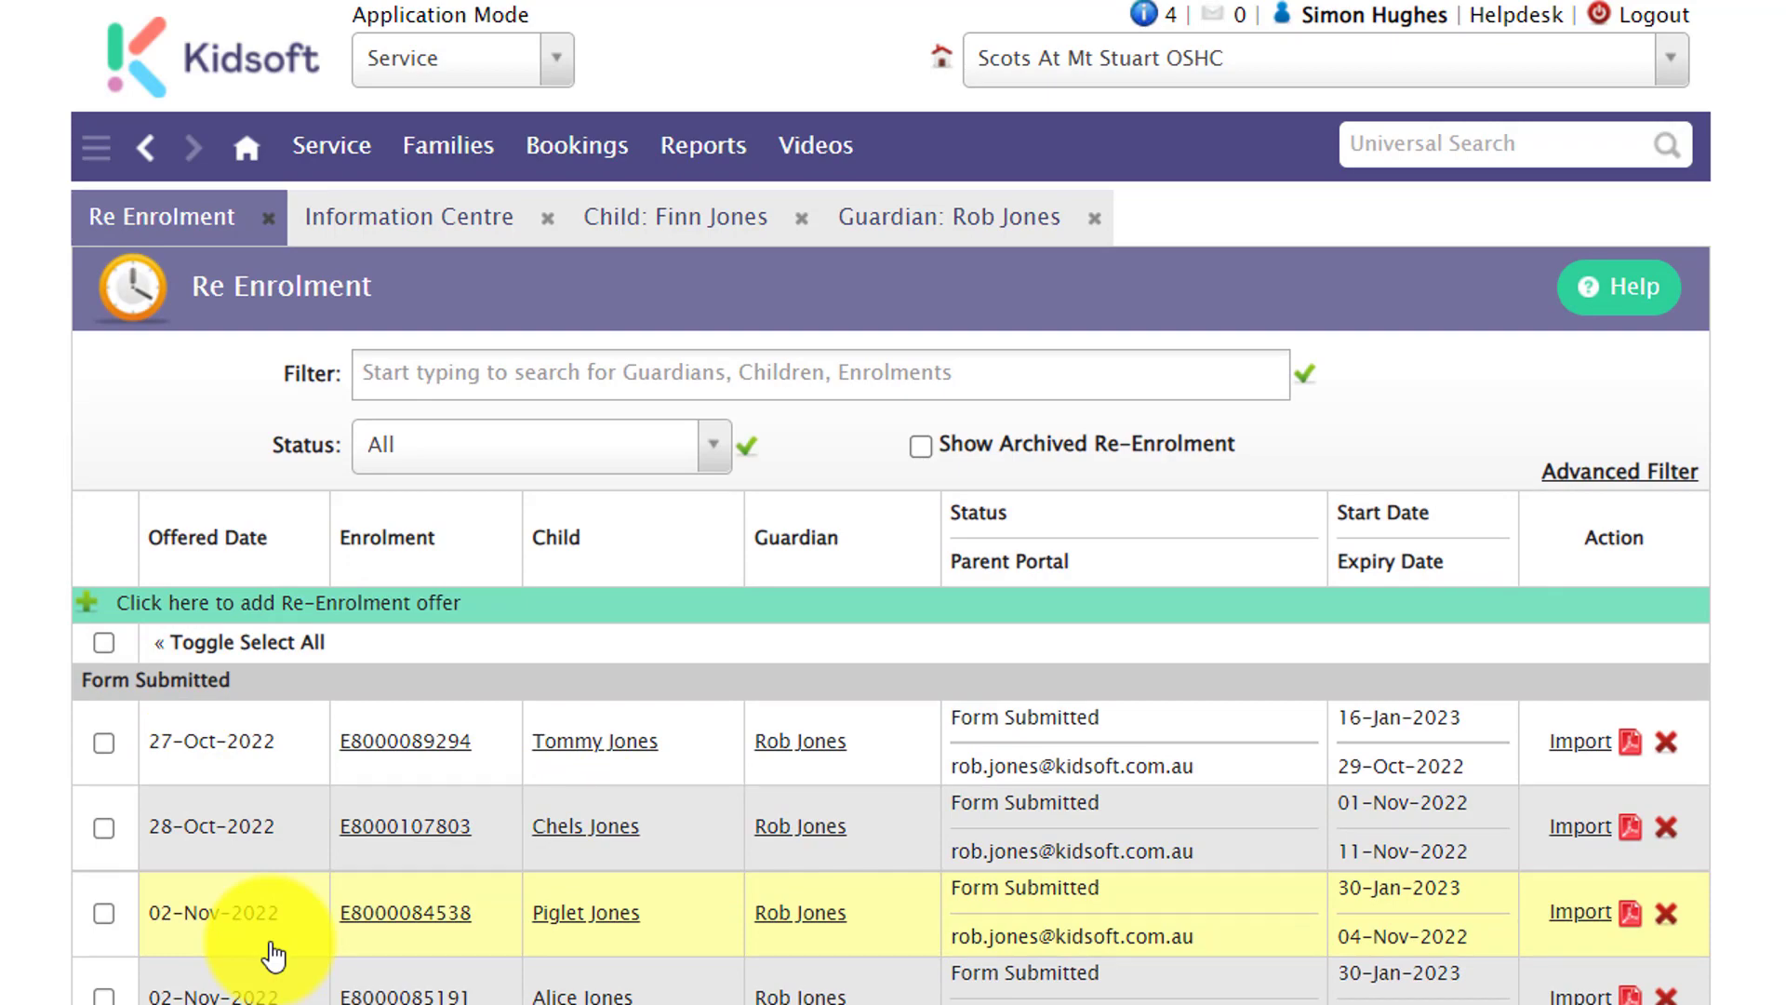
Step: Select two completed records in the Re-Enrolled group, extend the selection to all listed rows, and clear it
scroll(251, 935, "down", 5)
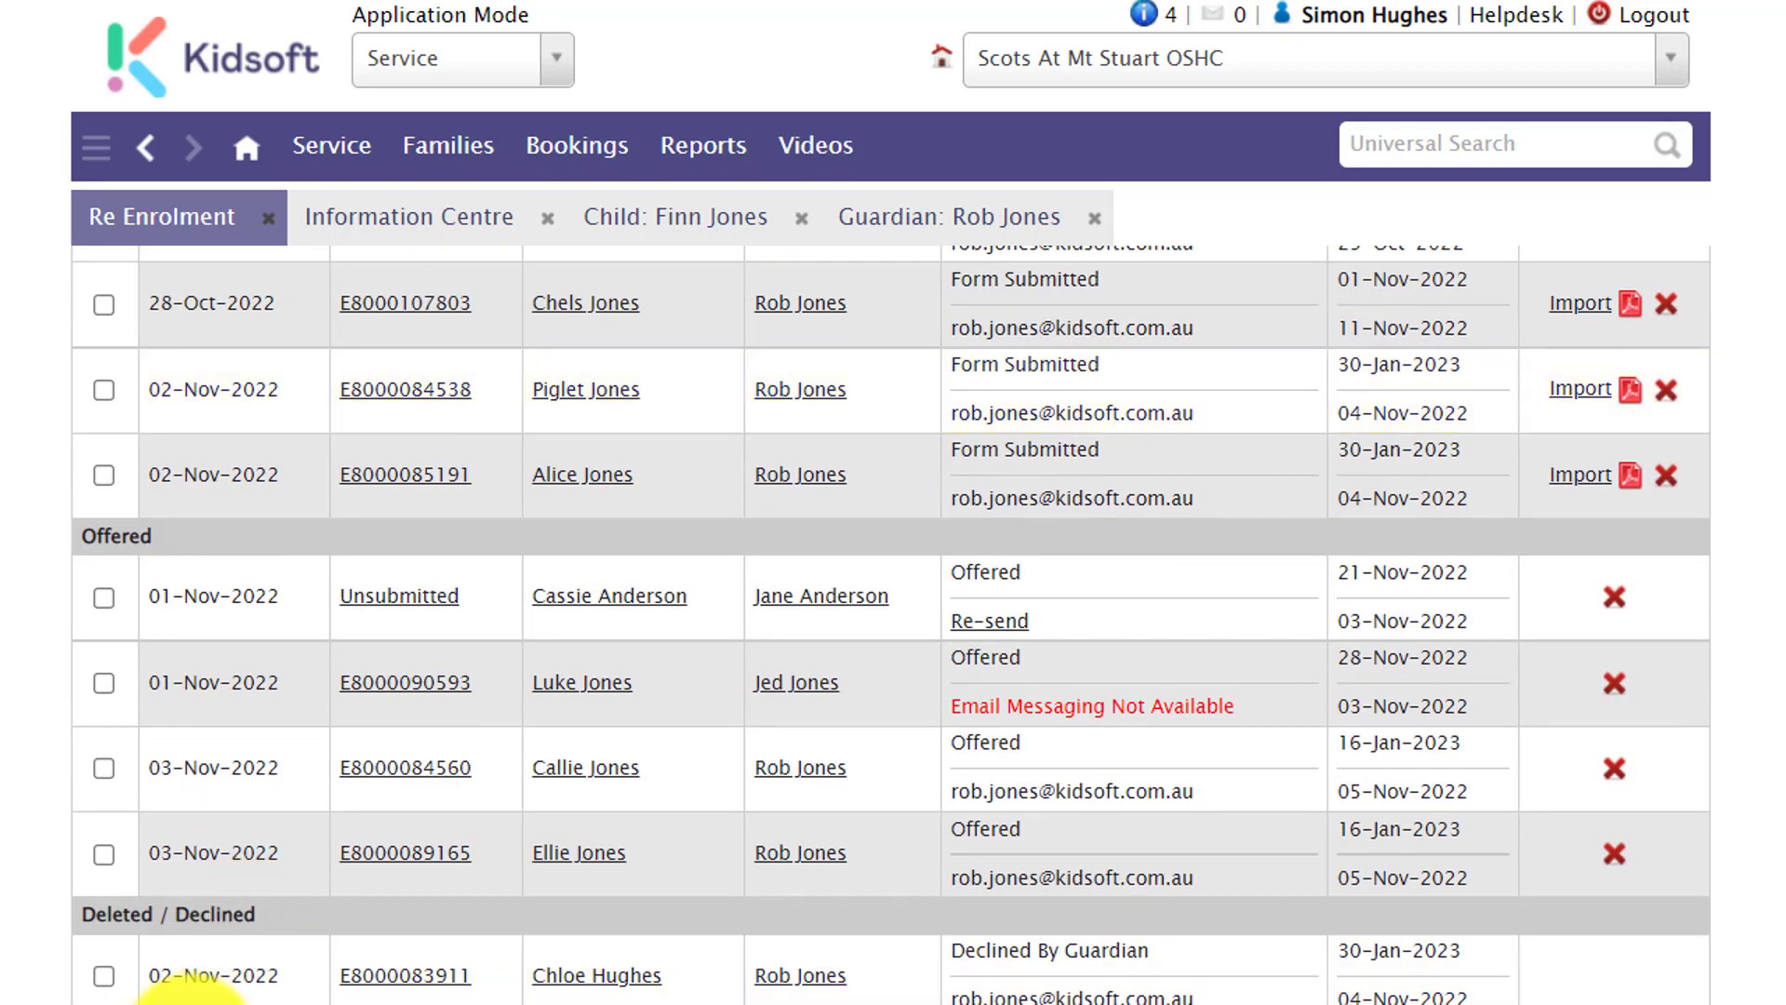
scroll(191, 995, "down", 2)
left_click(102, 925)
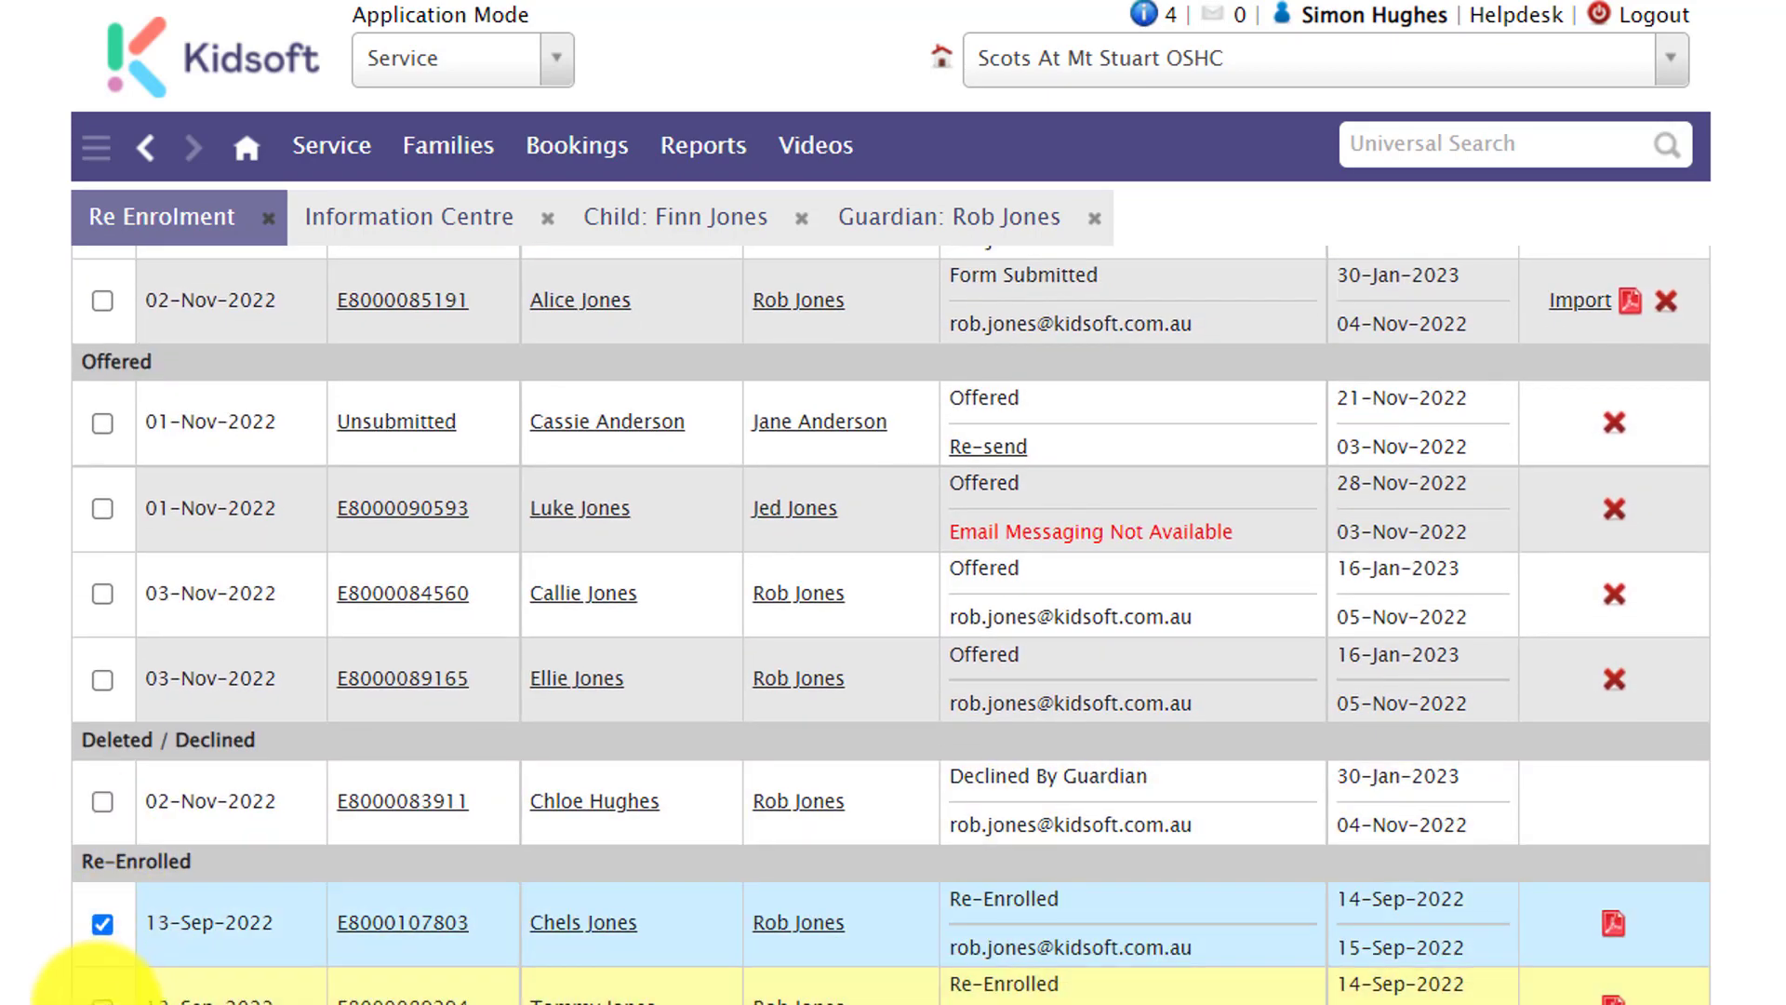
scroll(139, 940, "up", 6)
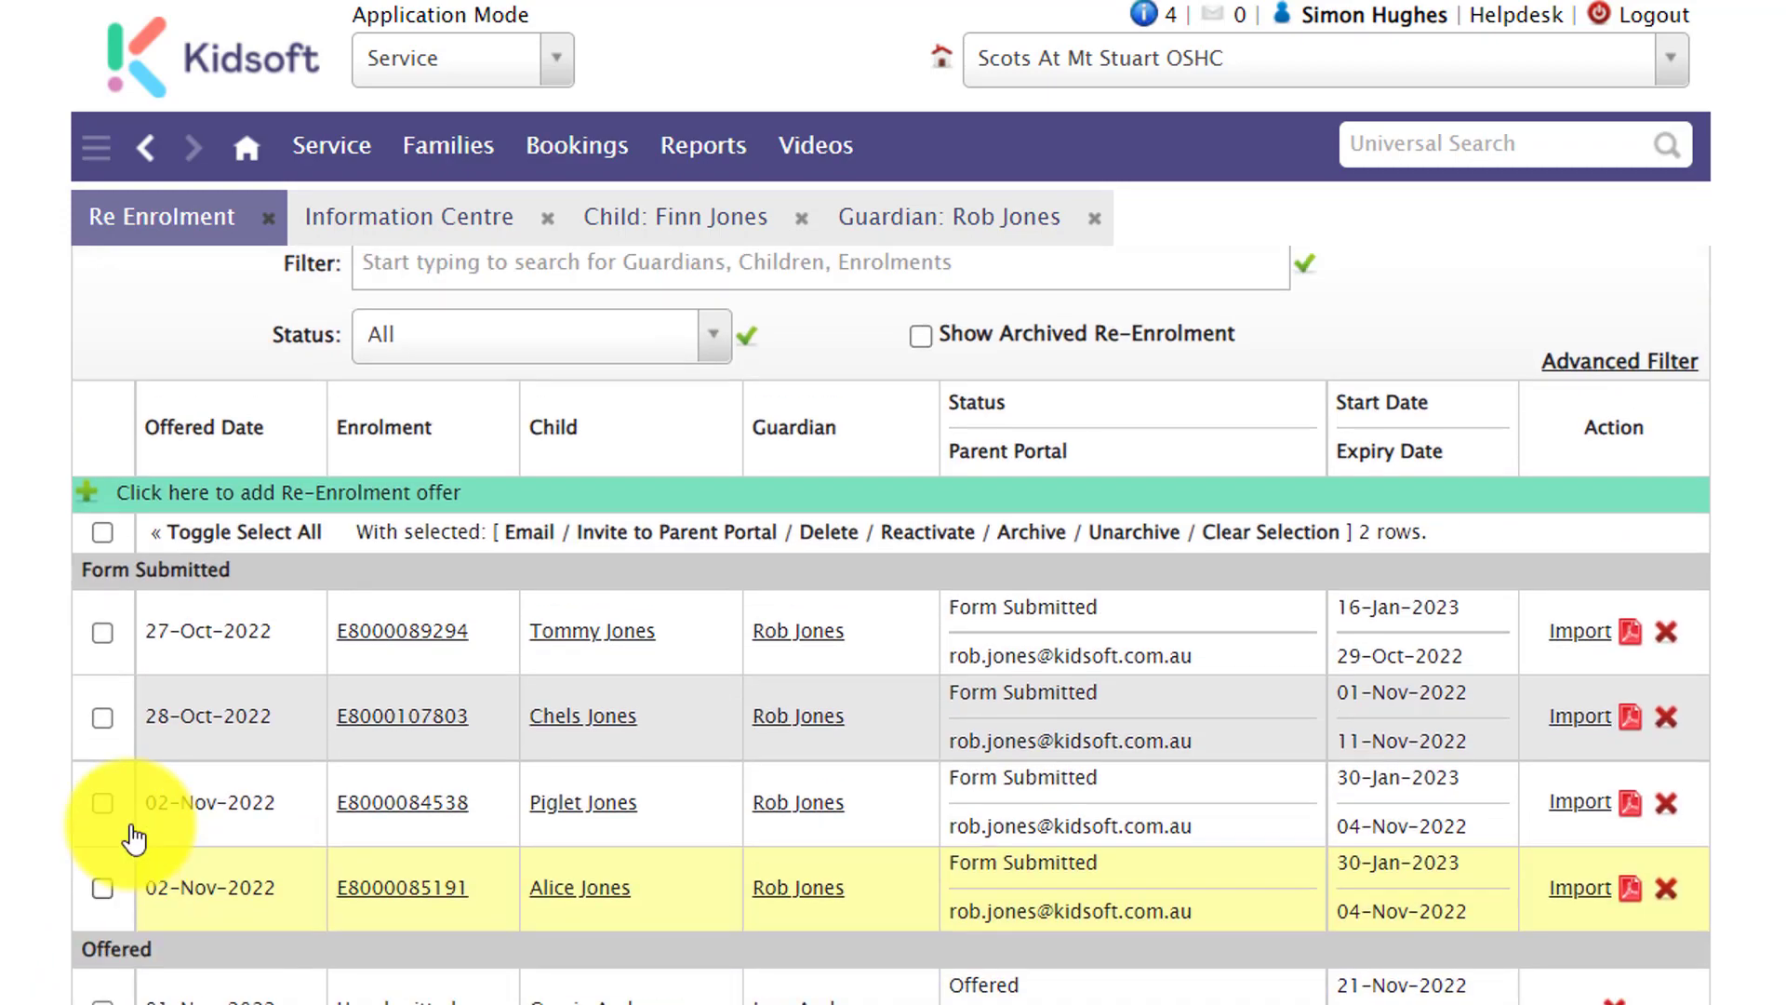
scroll(135, 840, "up", 1)
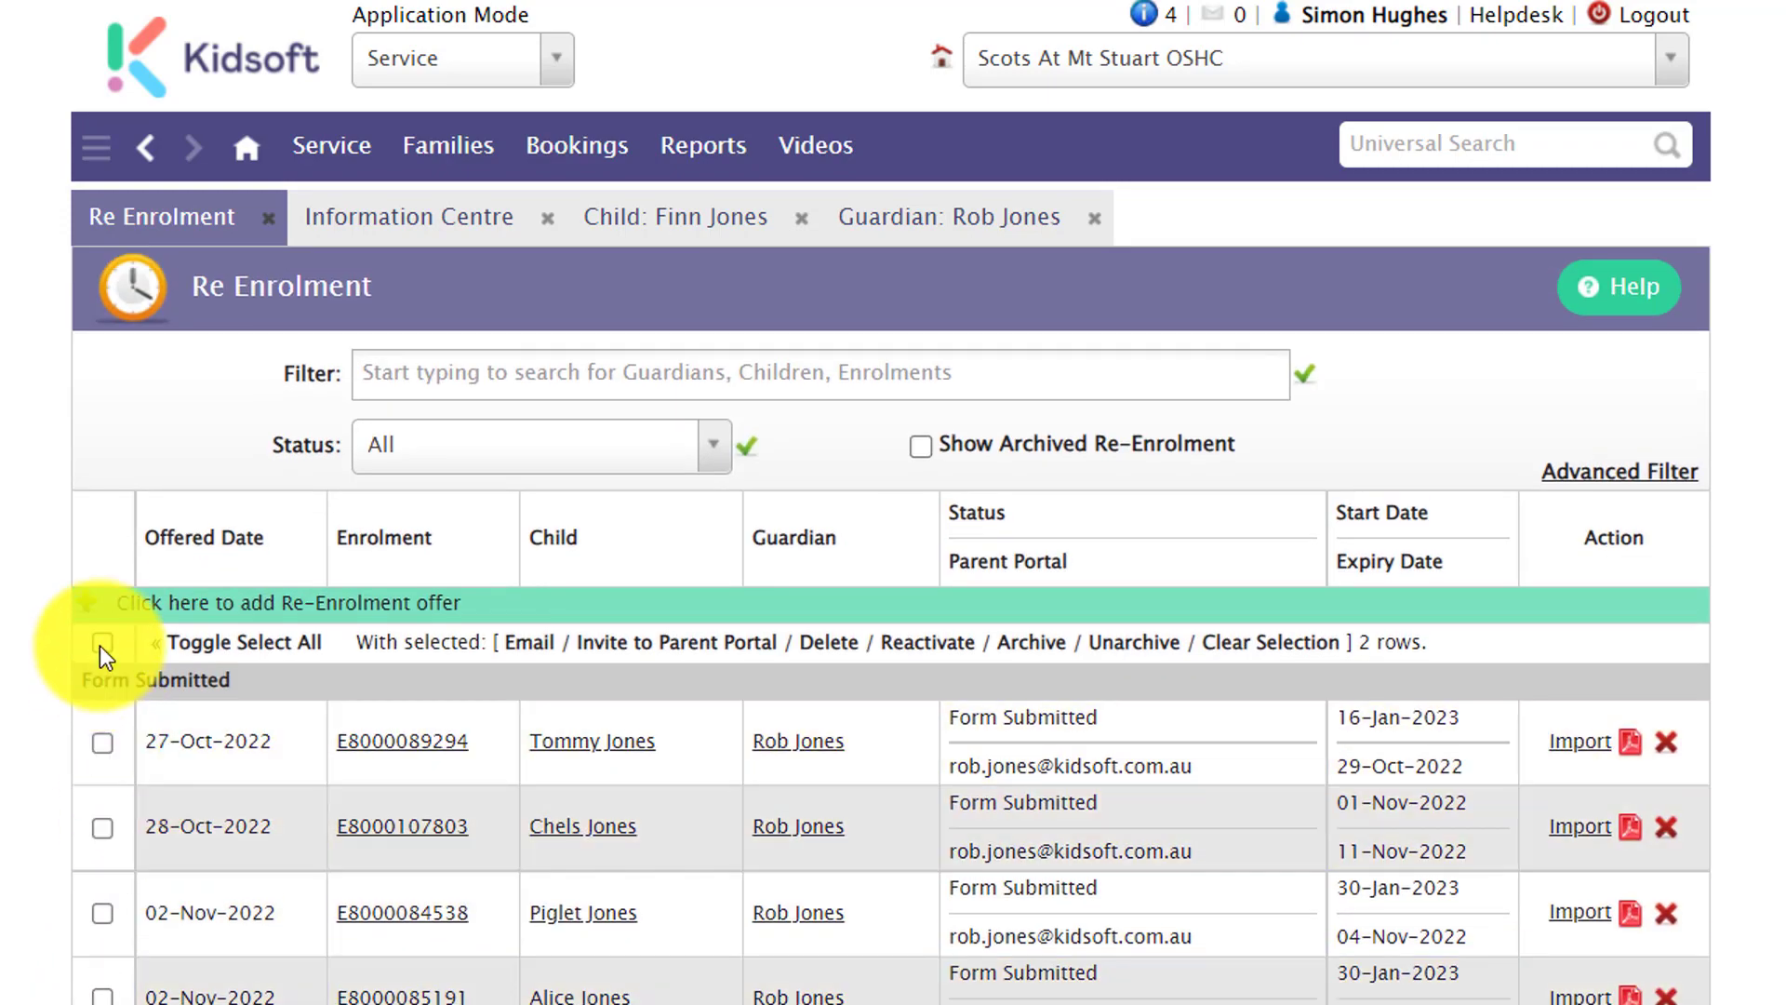
left_click(101, 643)
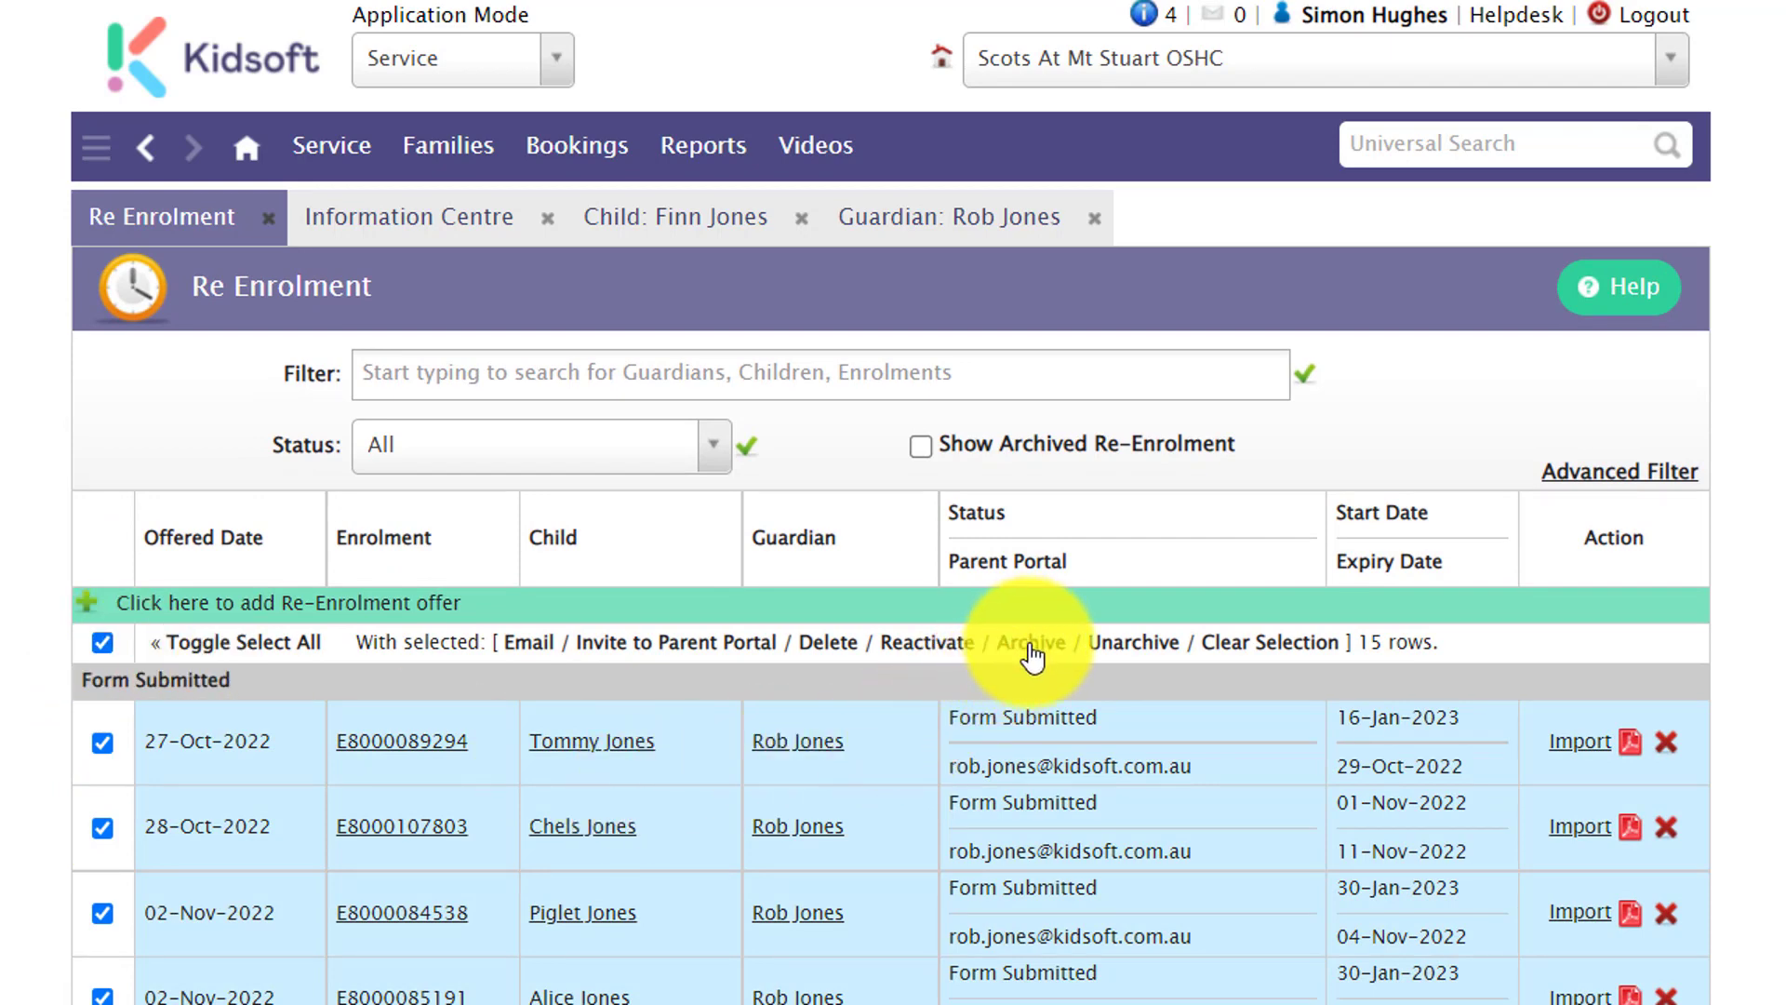
left_click(129, 640)
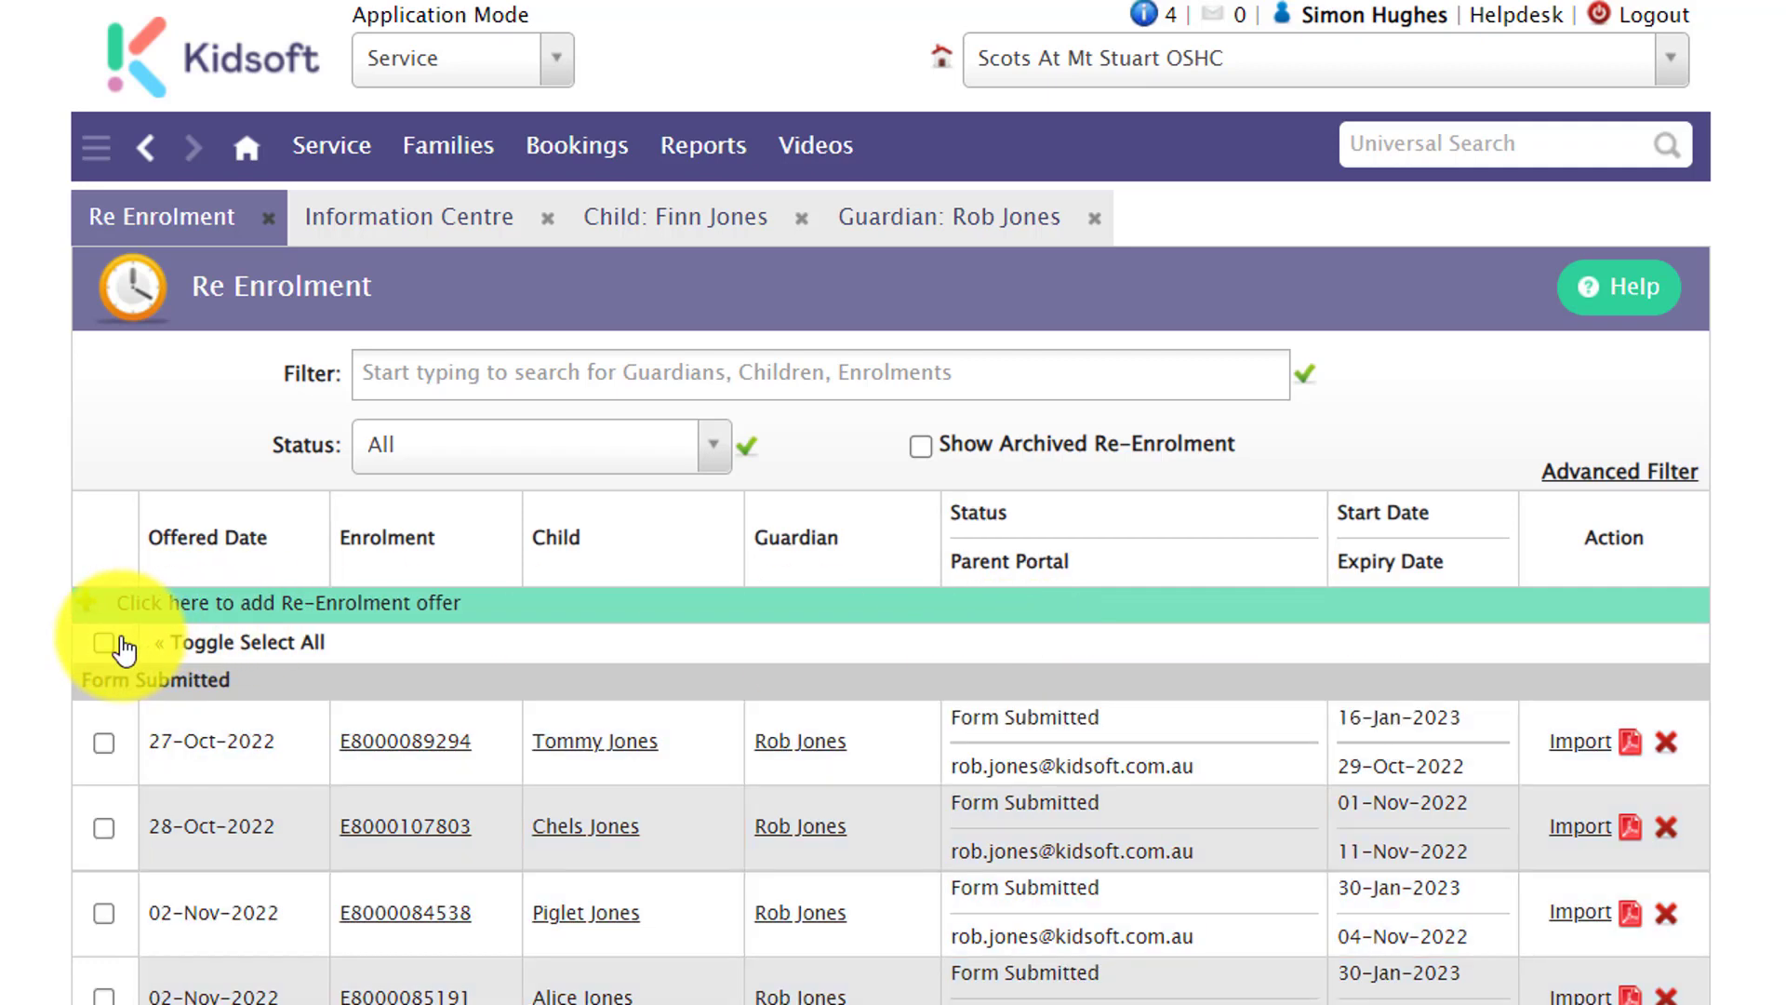
Step: Show archived re-enrolments in the list and examine the records in the Archived group
left_click(922, 446)
scroll(735, 986, "down", 5)
scroll(558, 857, "down", 7)
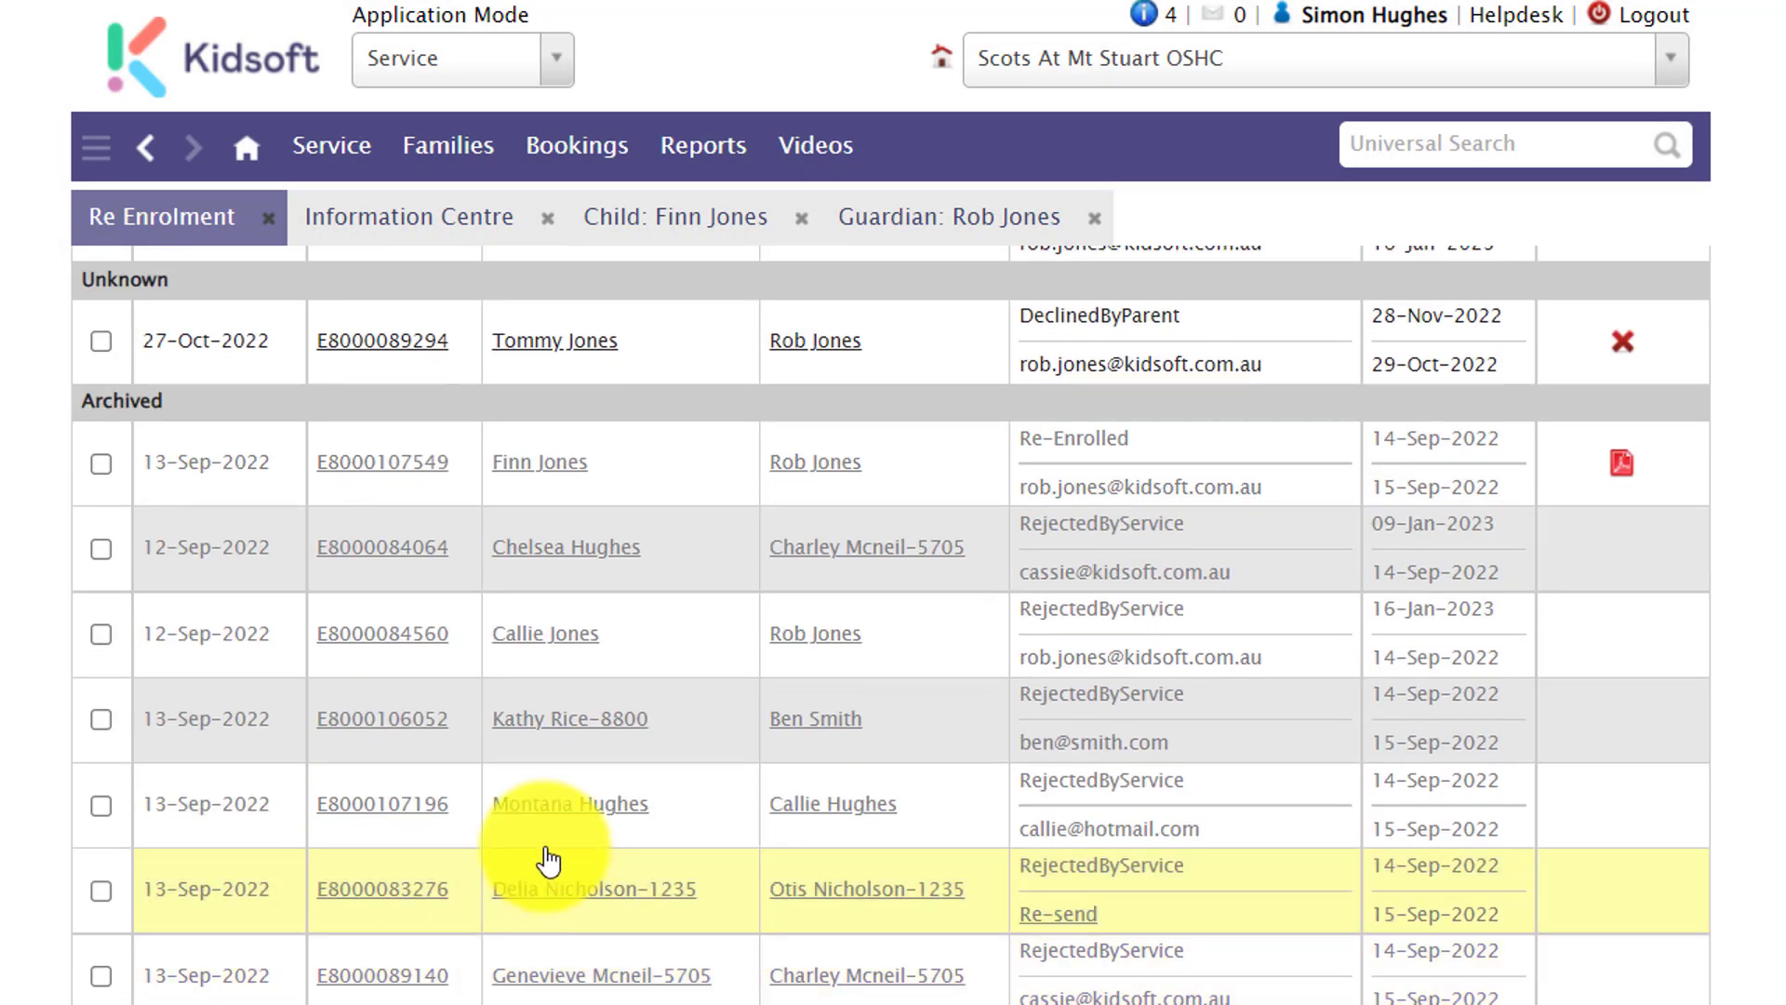
scroll(527, 865, "up", 2)
scroll(373, 725, "down", 8)
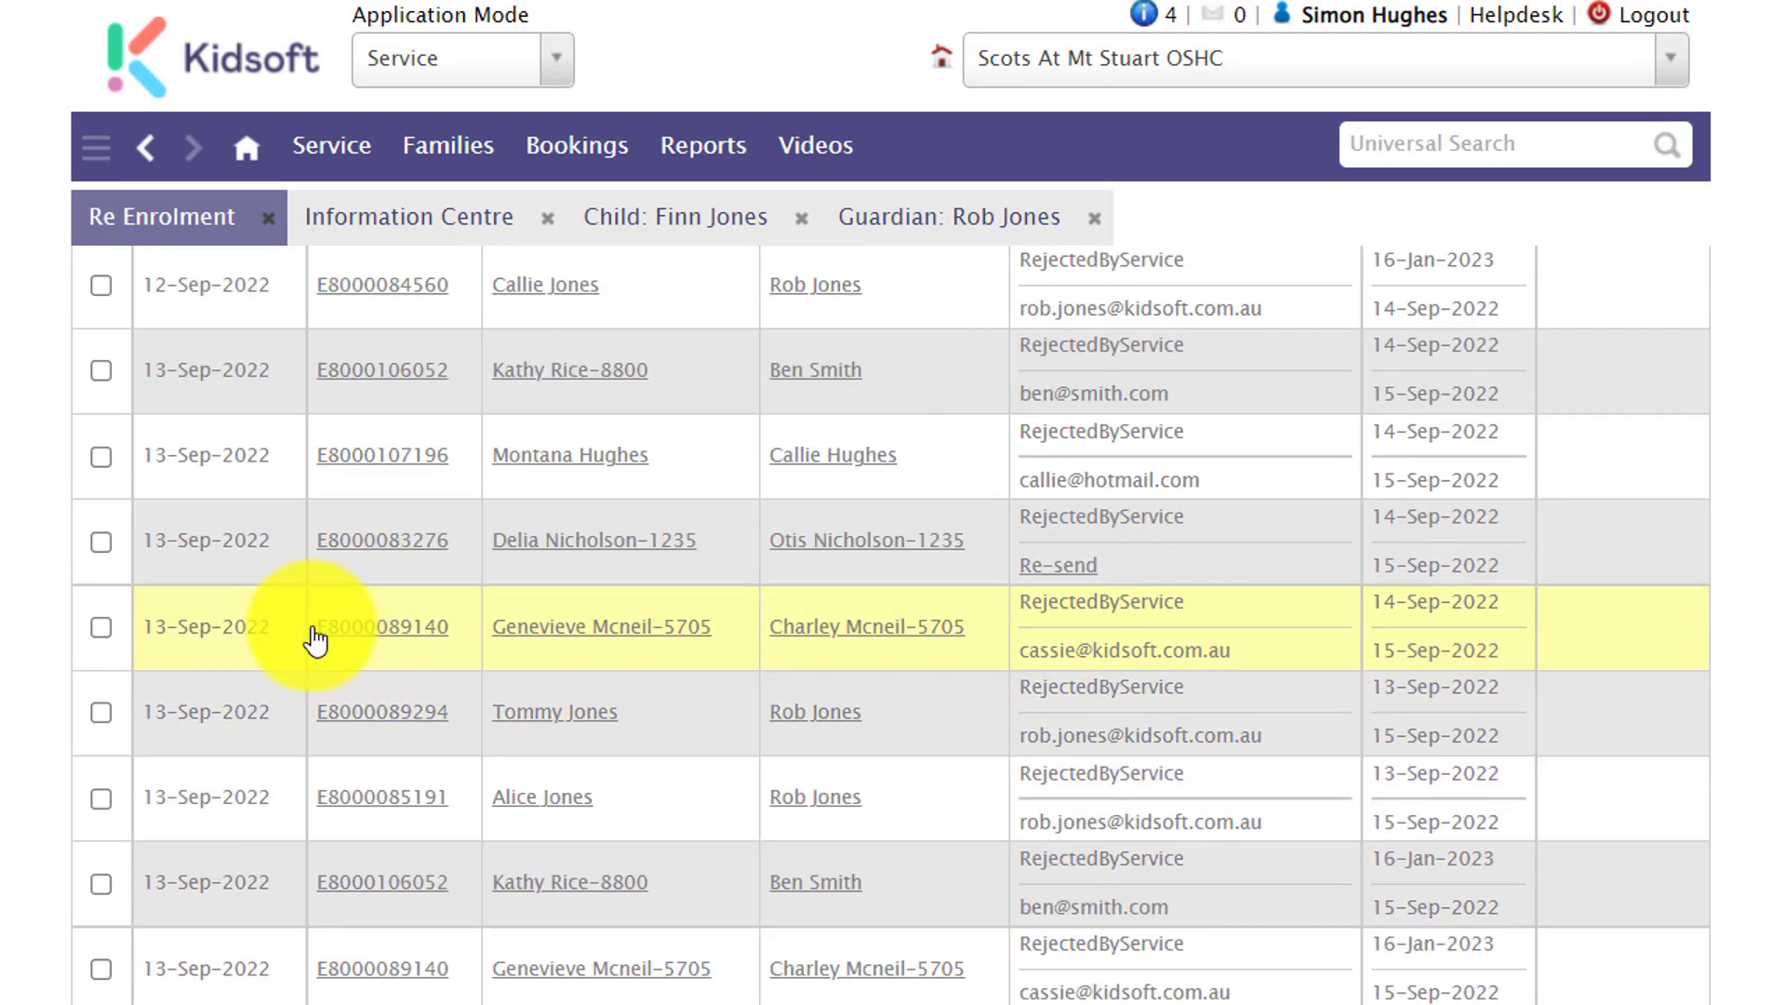
Step: Select the first two records in the Archived group, and switch to the Information Centre
scroll(310, 638, "up", 6)
left_click(101, 463)
left_click(101, 547)
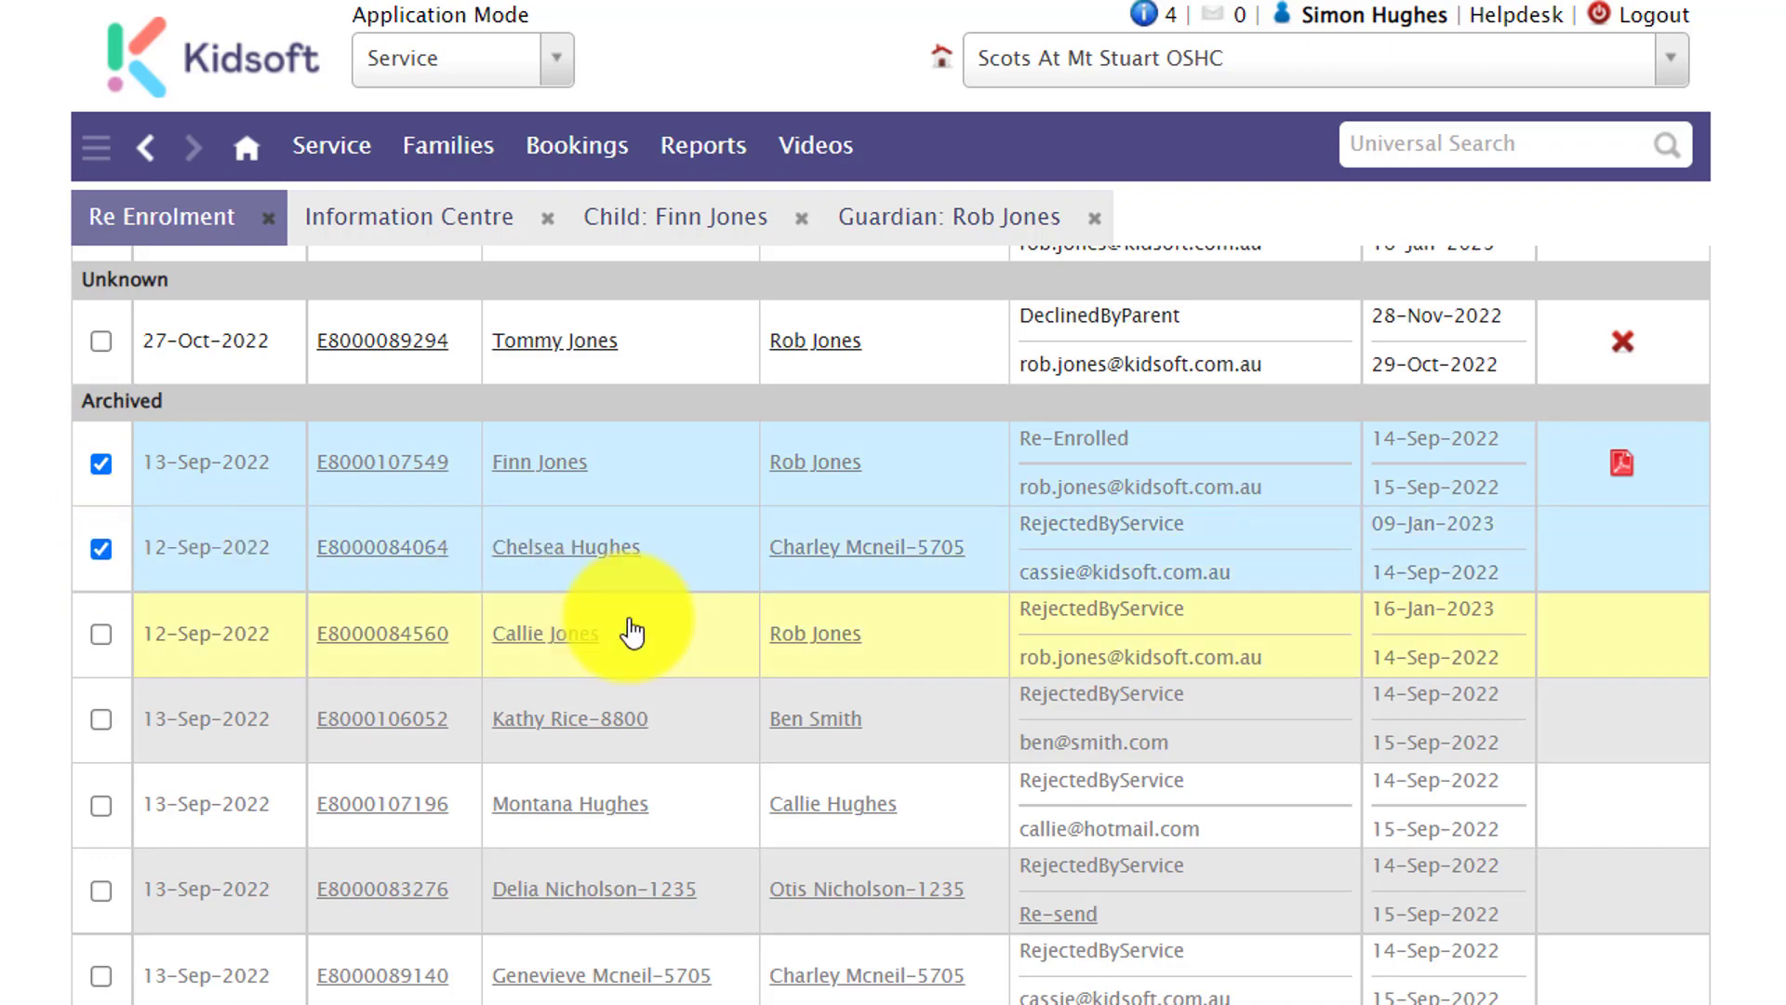
scroll(626, 626, "up", 12)
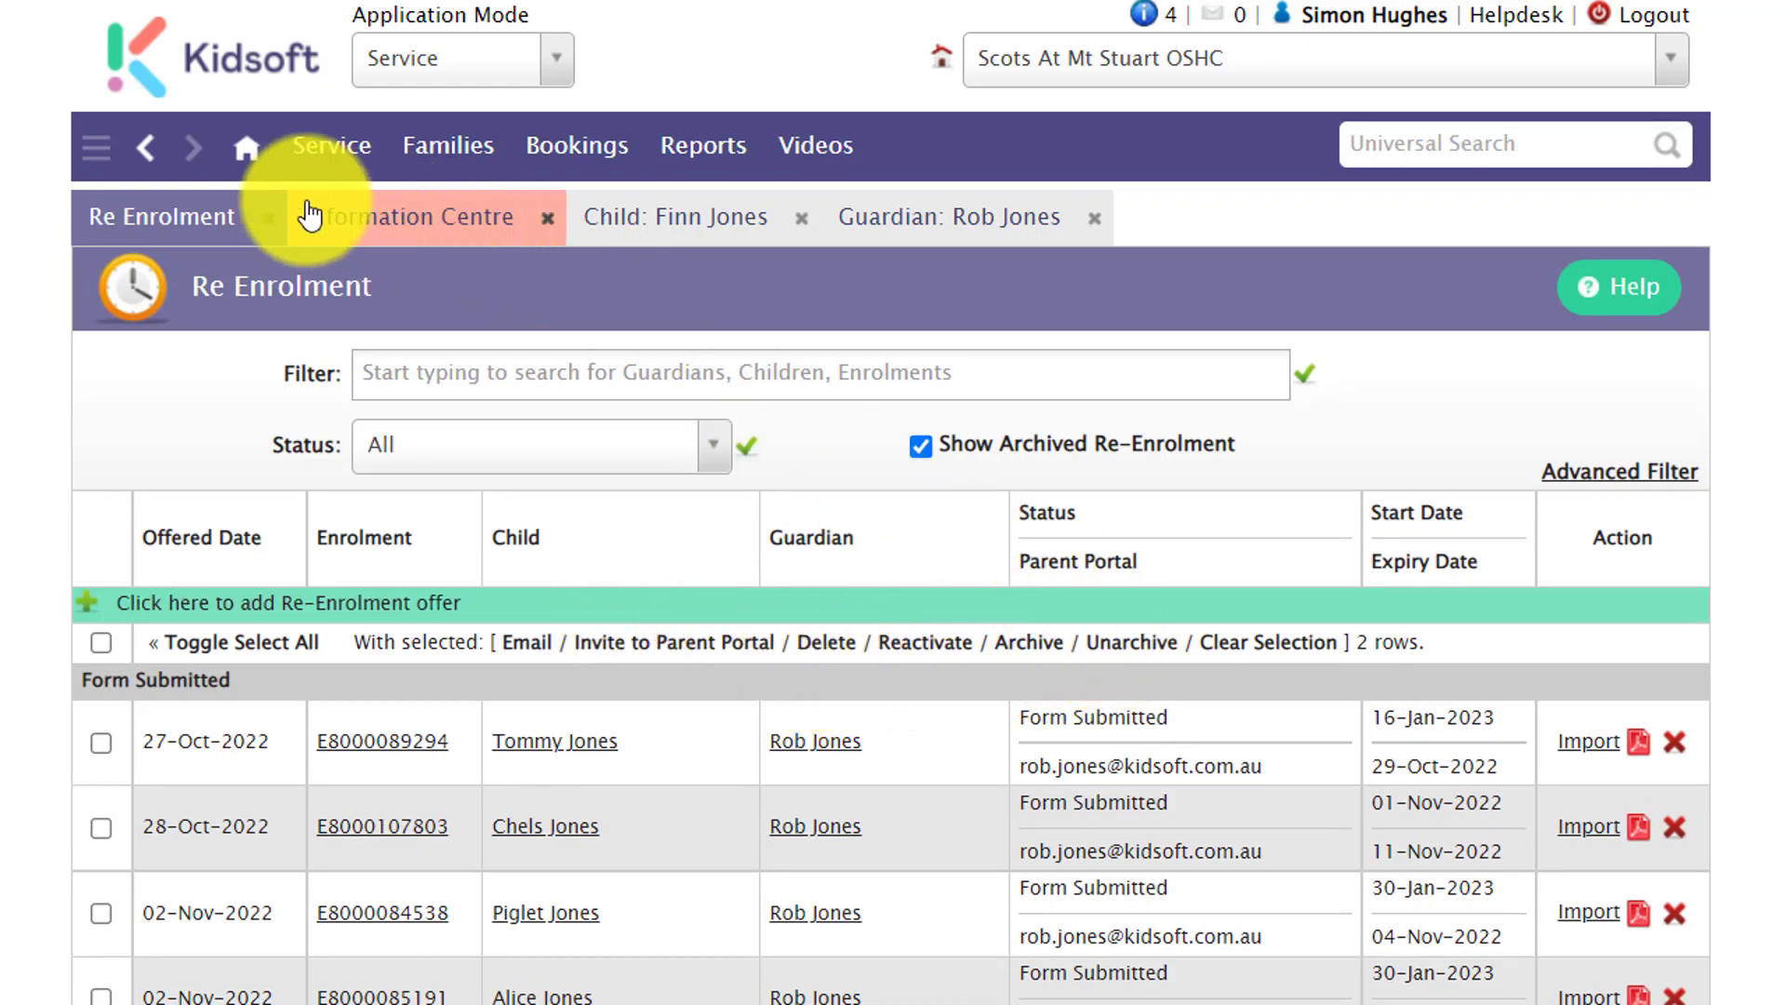
left_click(354, 228)
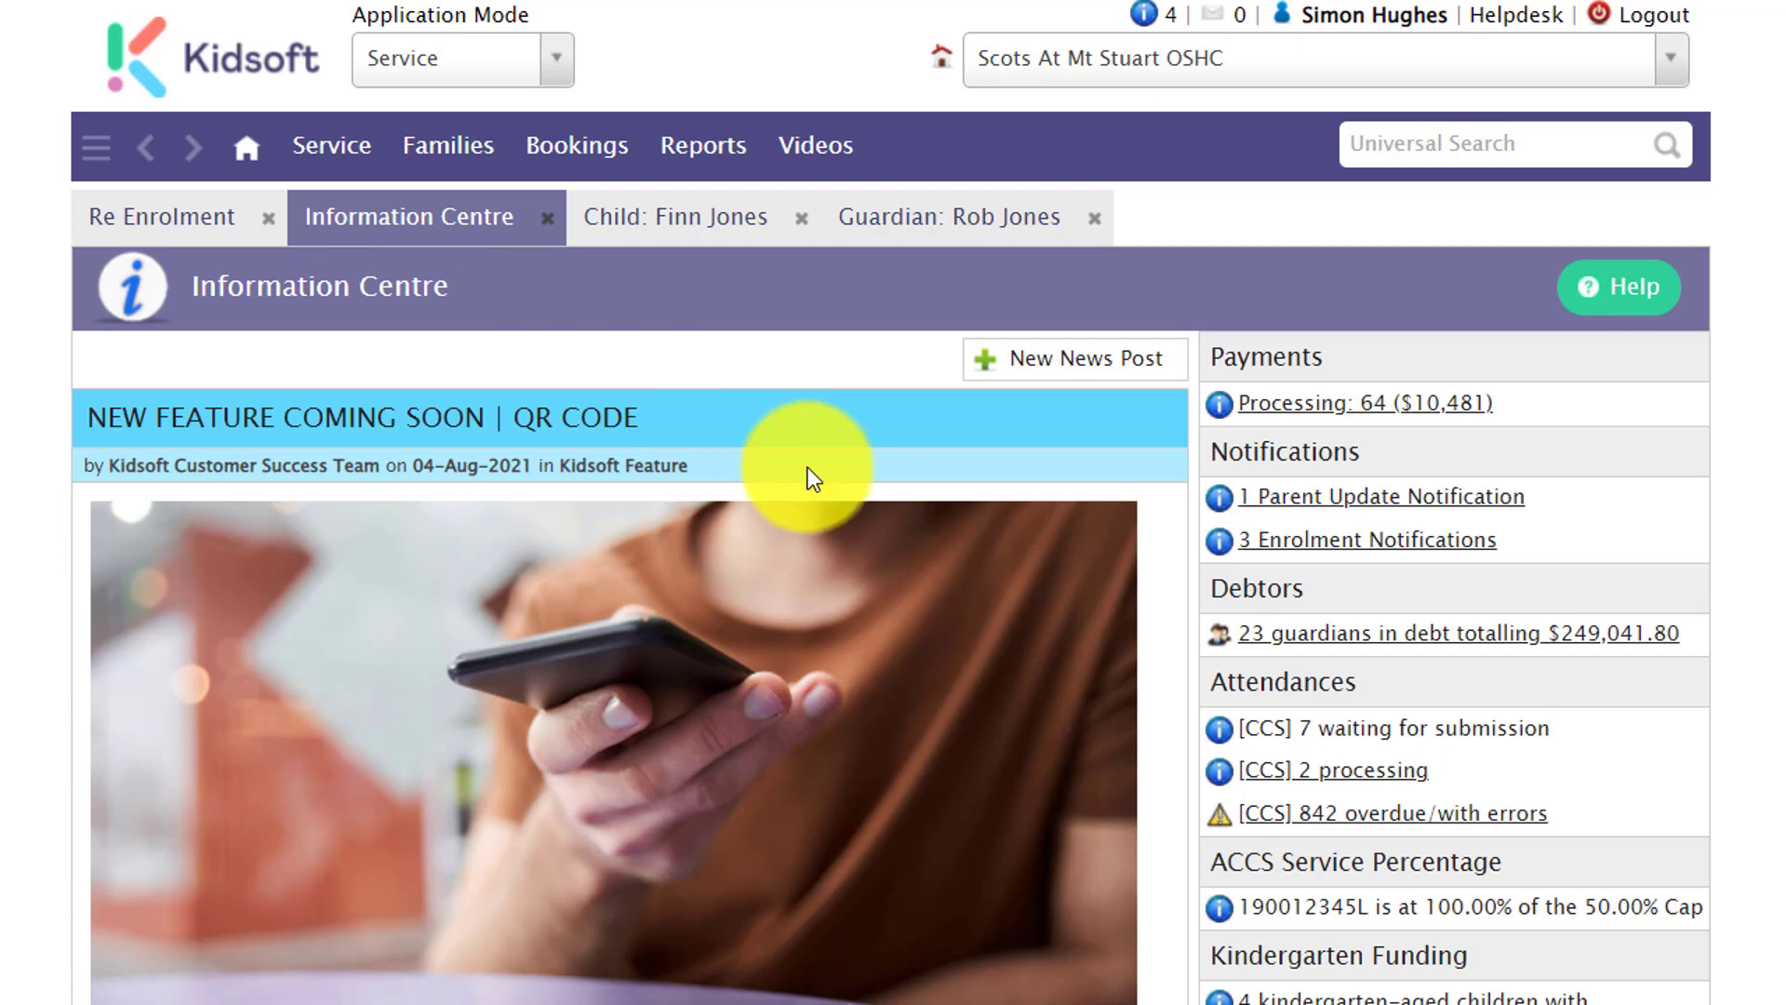